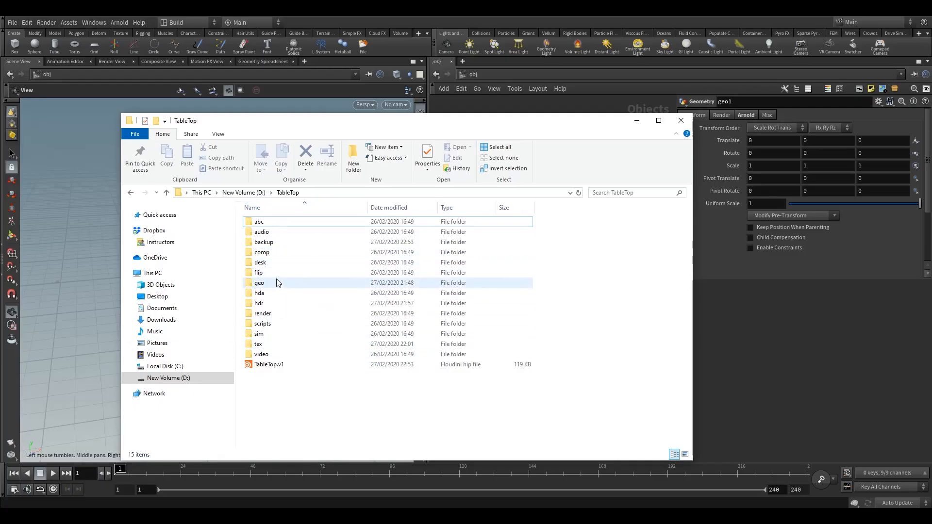
Step: Open the project's geo folder and examine the coffee bean geometry files it contains
click(259, 283)
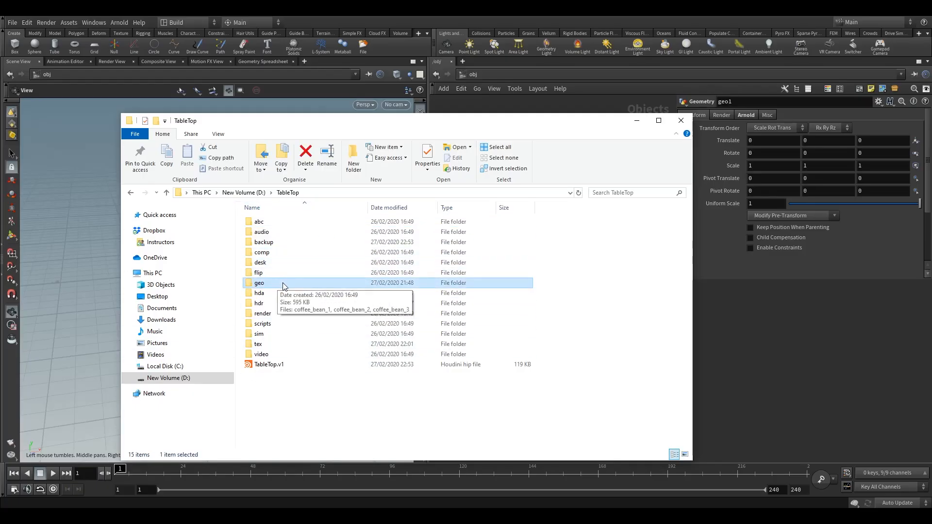
double_click(279, 285)
drag(322, 295, 270, 224)
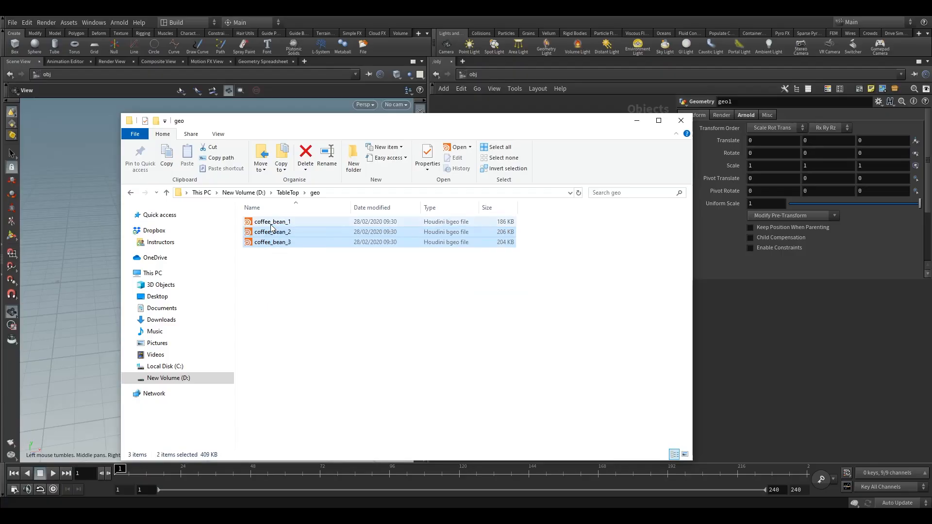
click(286, 271)
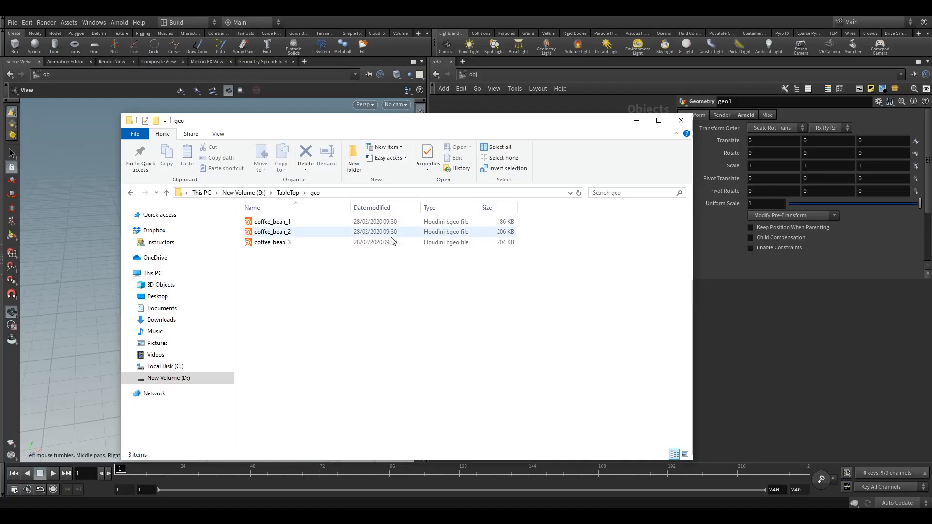
click(287, 193)
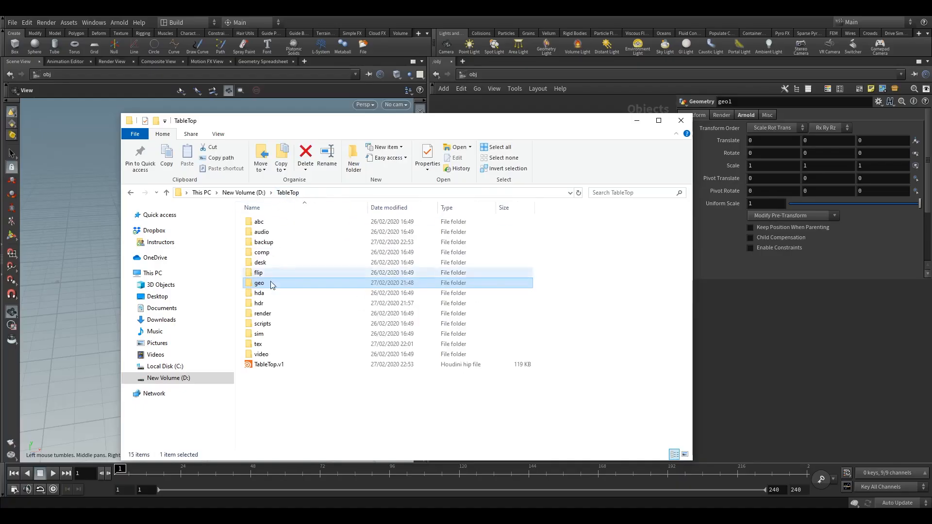
Step: Open the tex folder and examine the coffee bean texture maps
double_click(266, 348)
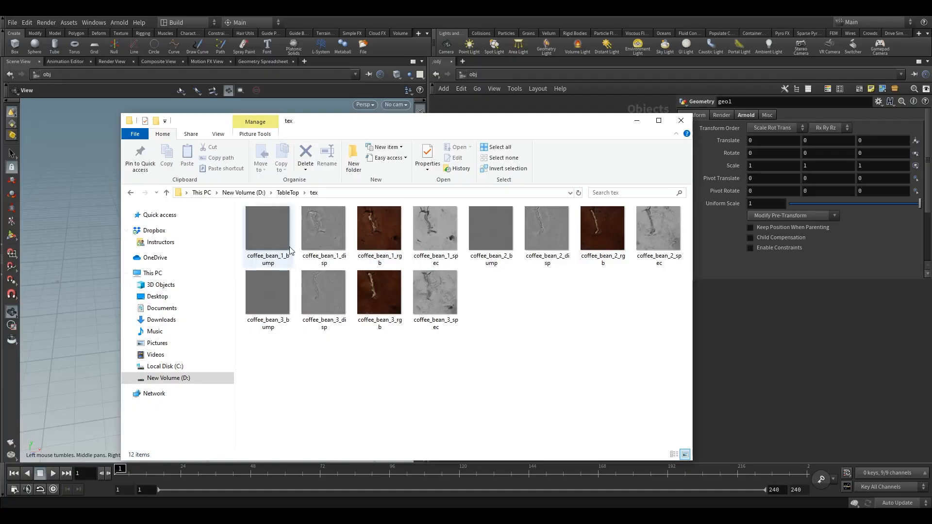
mouse_move(285, 261)
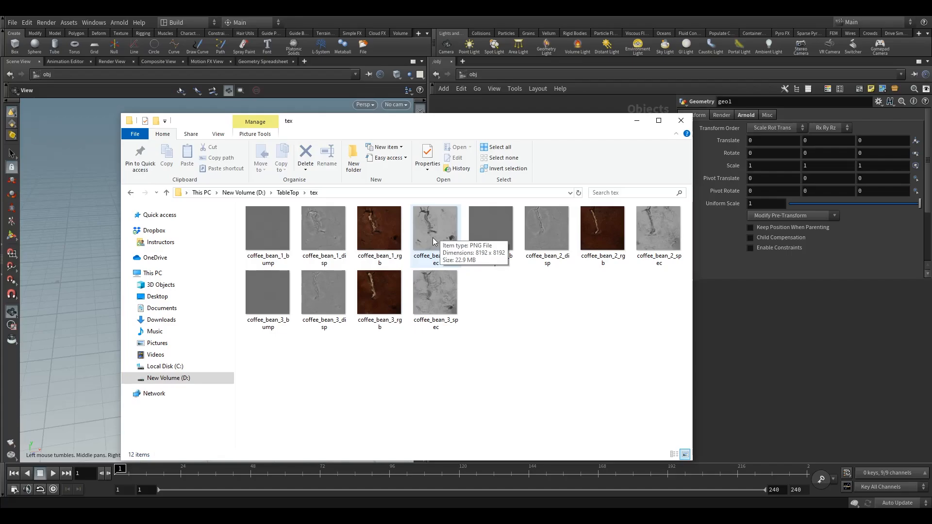
click(289, 193)
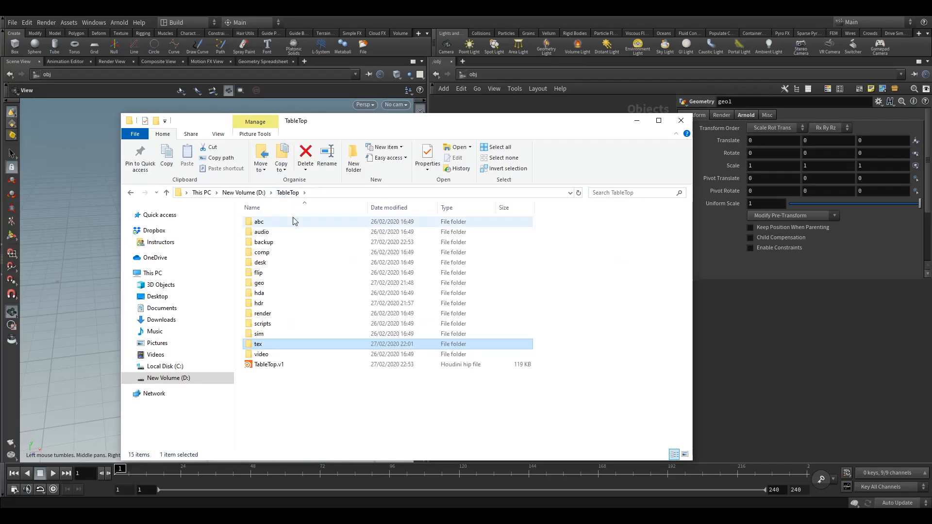
Step: Open the hdr folder to examine the HDR image, then close the file browser
click(272, 305)
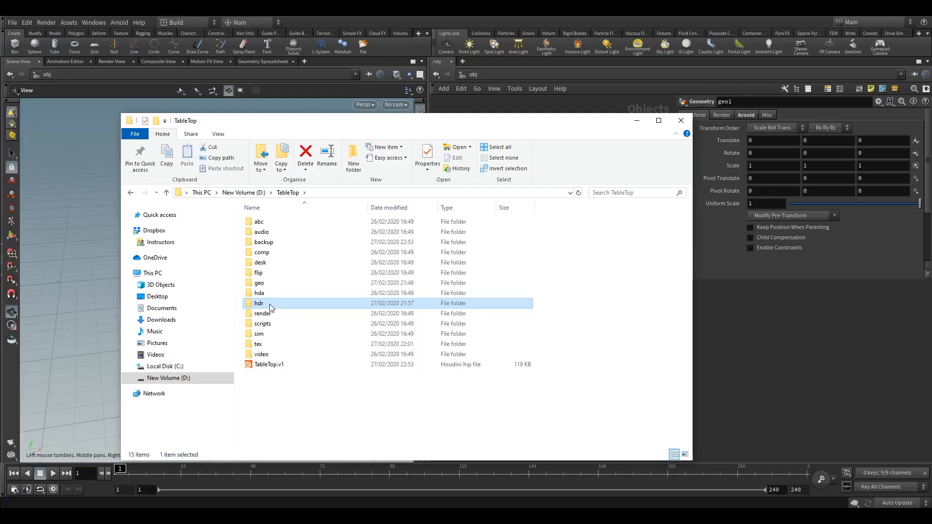
double_click(274, 304)
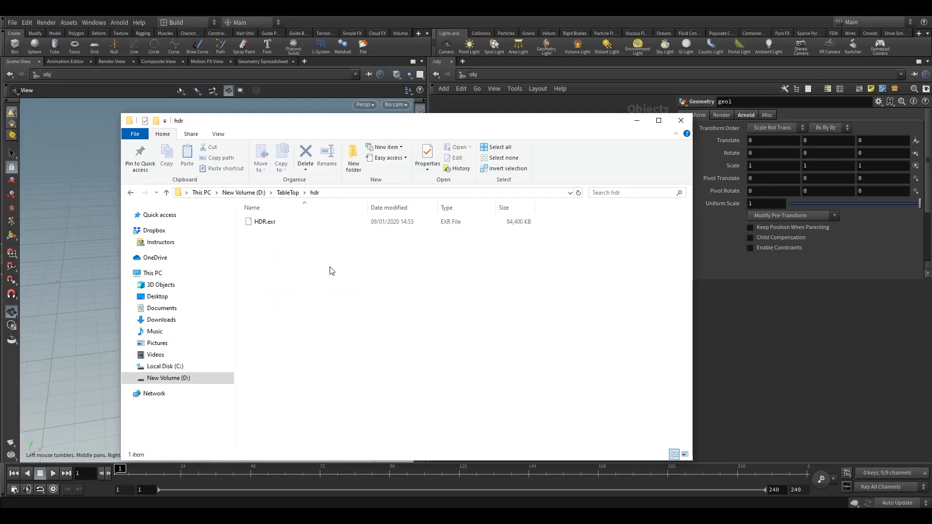
drag(329, 268, 264, 213)
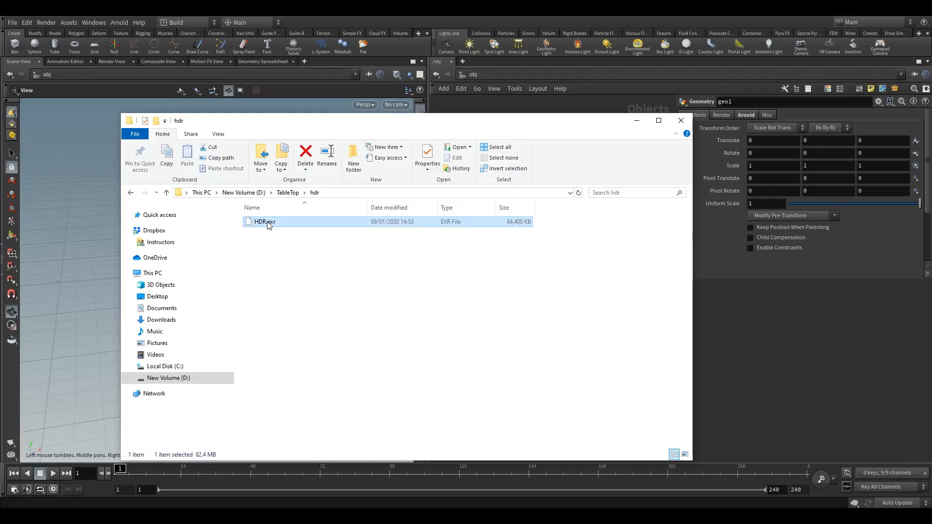
click(322, 260)
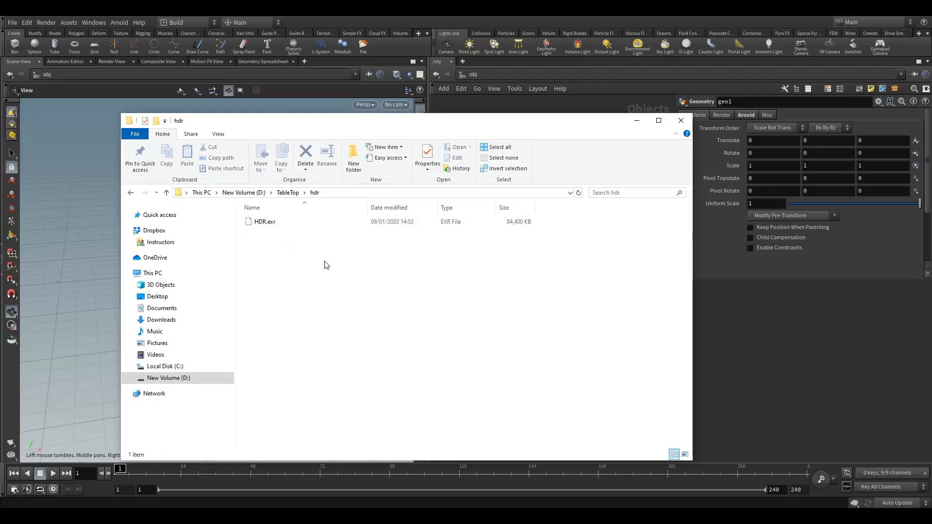
click(681, 120)
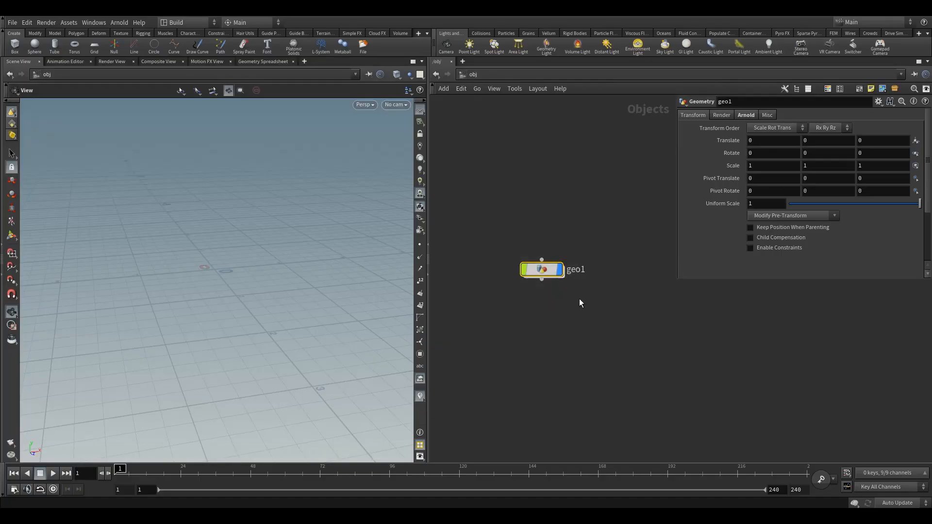
Step: Rename the geo1 geometry node to CoffeeBeans
mouse_move(544, 270)
mouse_down()
mouse_move(520, 281)
mouse_move(544, 282)
mouse_up()
click(555, 283)
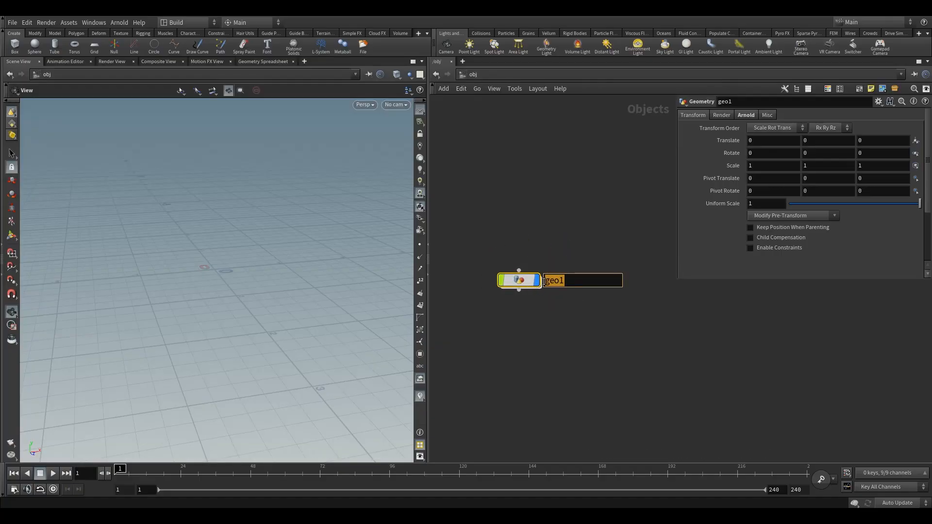
click(558, 284)
double_click(563, 283)
text(CoffeeBeans)
click(543, 202)
click(519, 281)
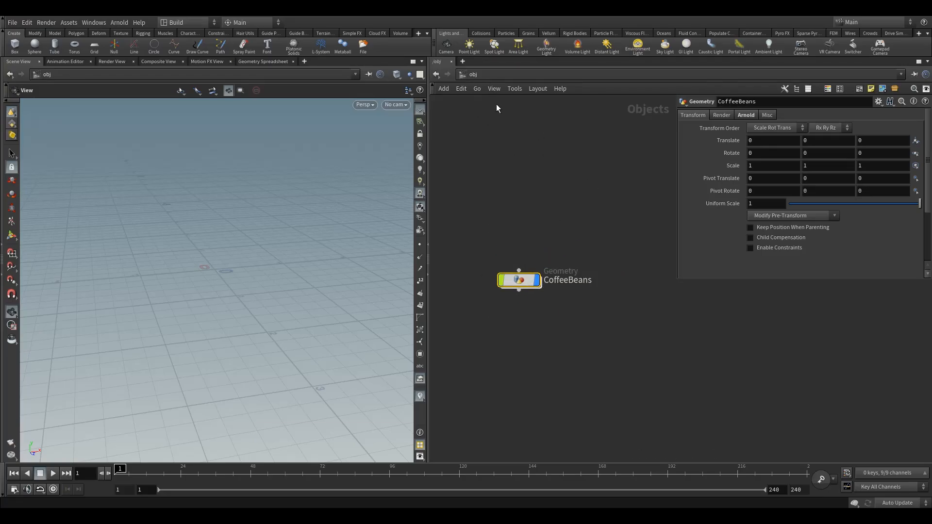
drag(519, 281, 535, 323)
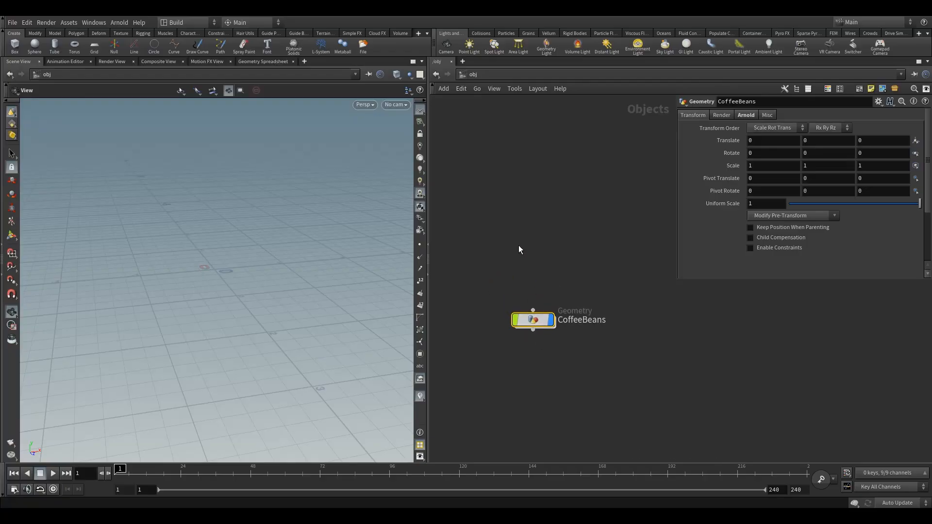
key(Tab)
text(ca)
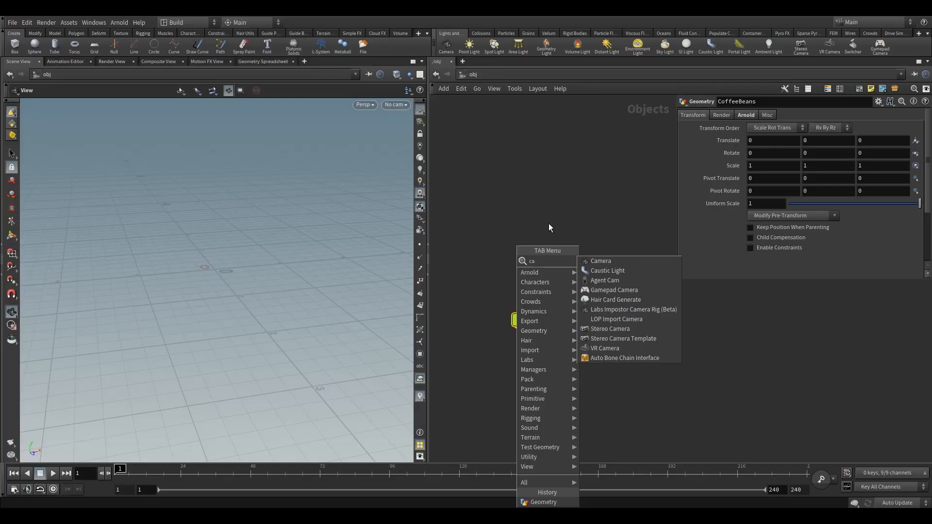
key(BackSpace)
key(BackSpace)
text(li)
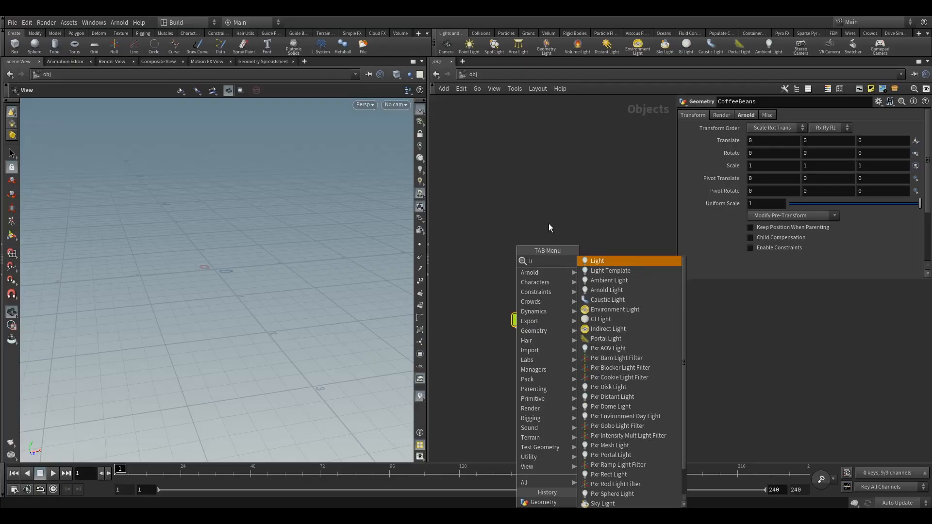
text(gh)
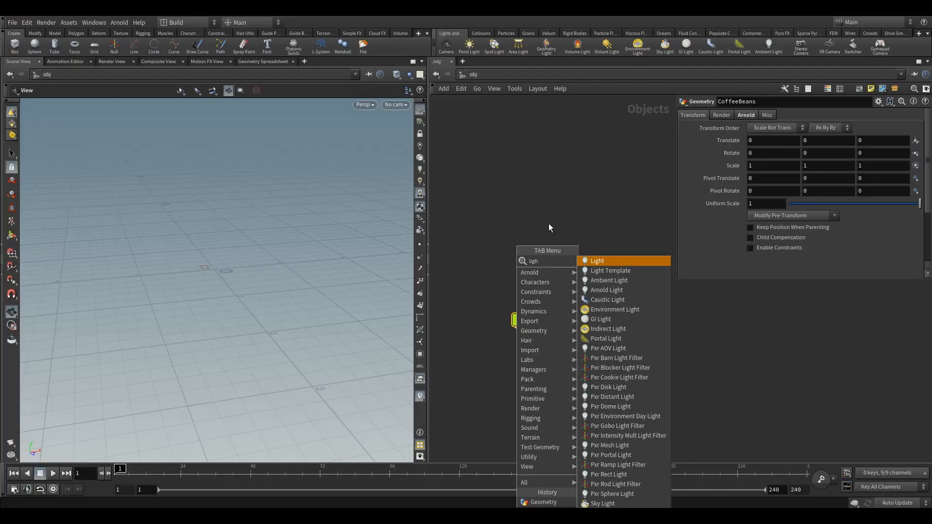
key(BackSpace)
key(BackSpace)
key(BackSpace)
key(BackSpace)
key(Escape)
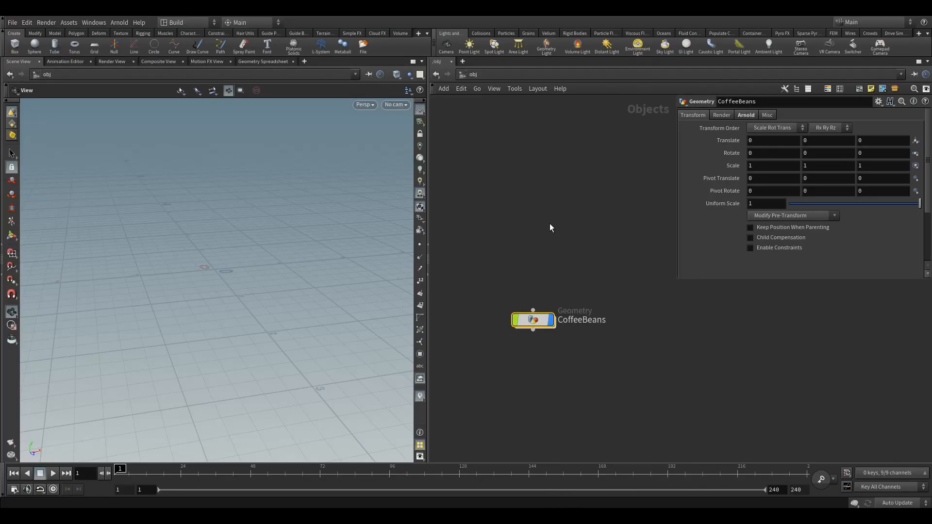
drag(531, 318, 511, 293)
mouse_move(523, 294)
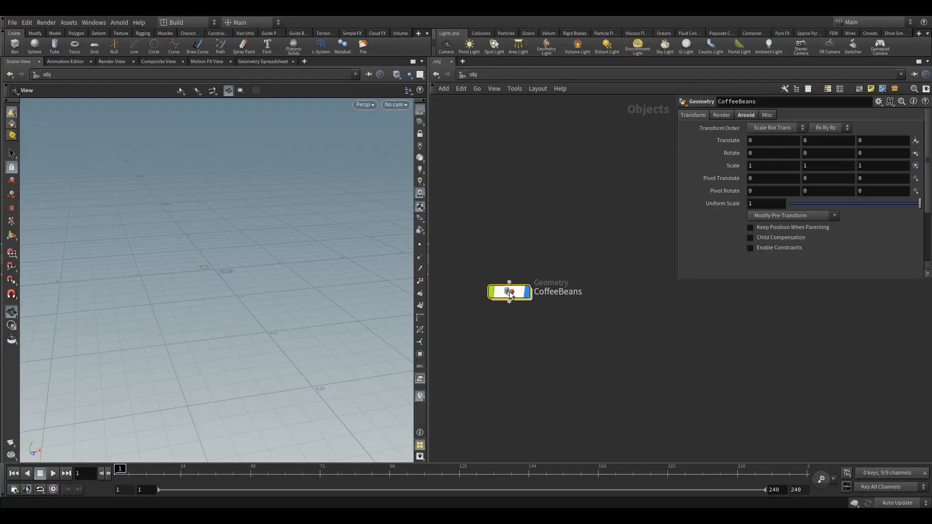
Step: Go inside the CoffeeBeans geometry node
double_click(510, 293)
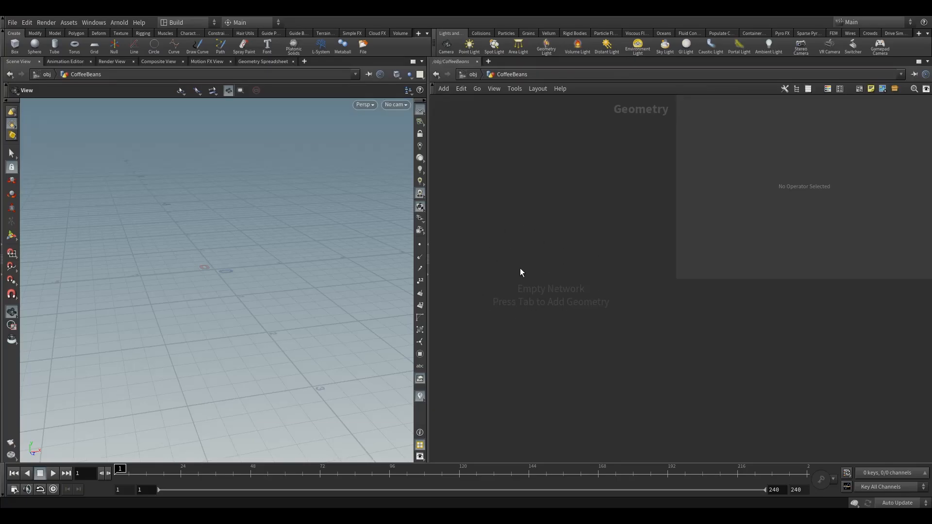
click(472, 77)
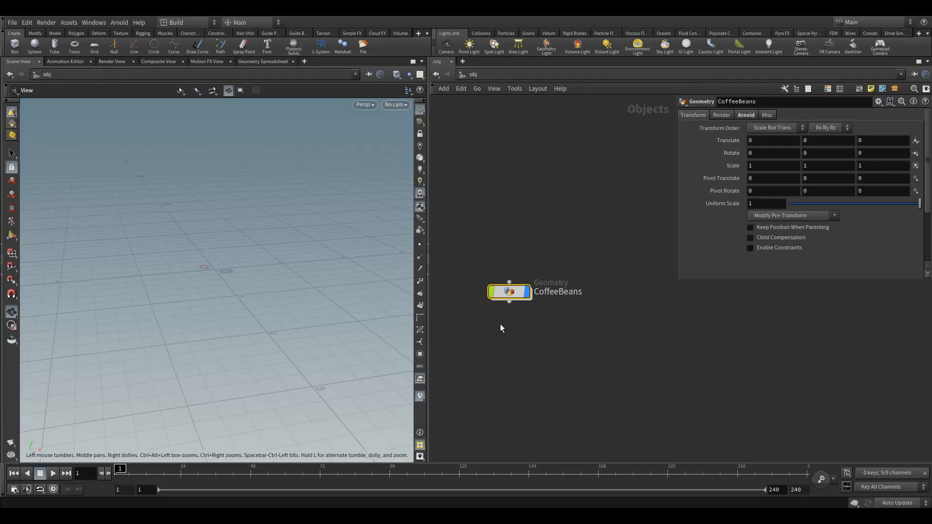
double_click(505, 290)
click(470, 75)
mouse_move(513, 296)
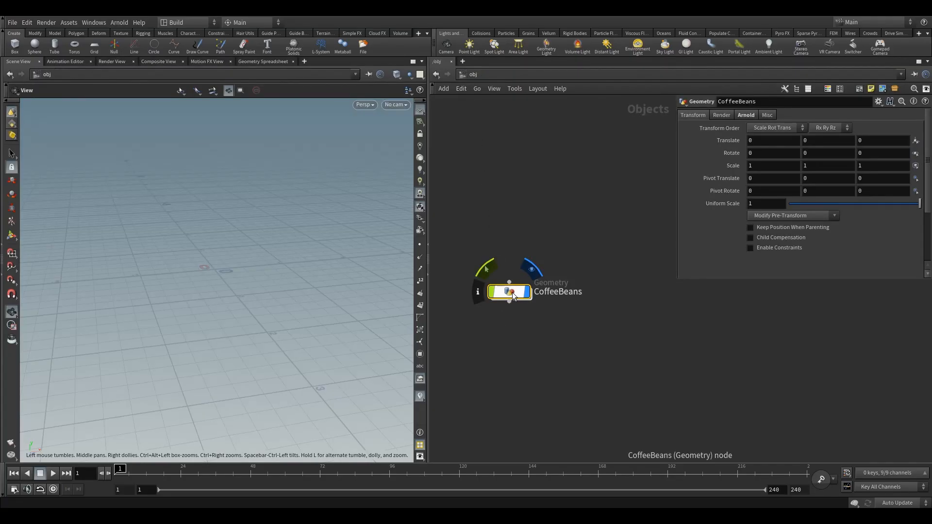
key(i)
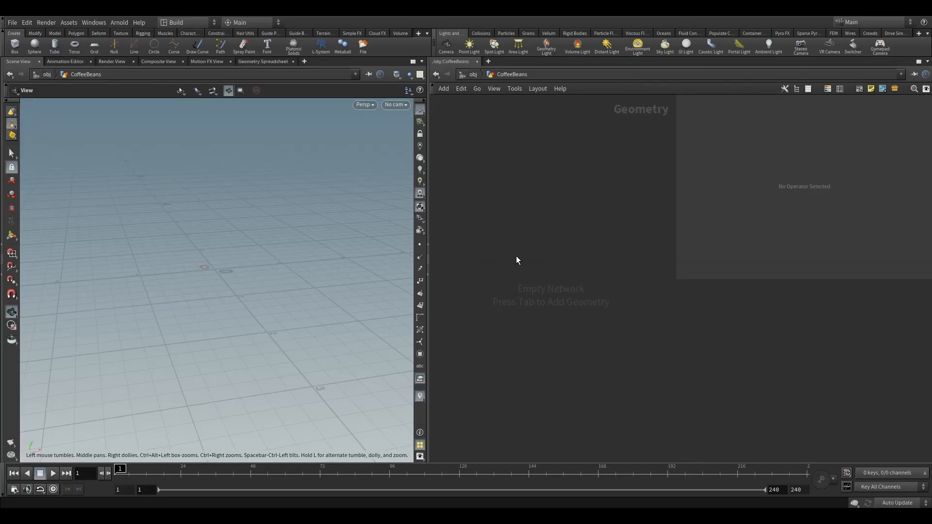
key(u)
key(i)
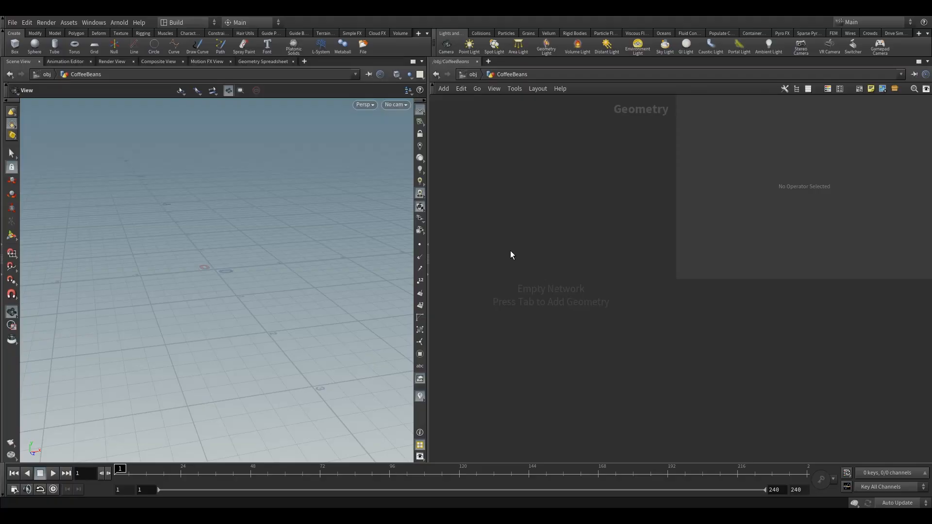
Step: Add a File node inside CoffeeBeans and position it in the network
key(Tab)
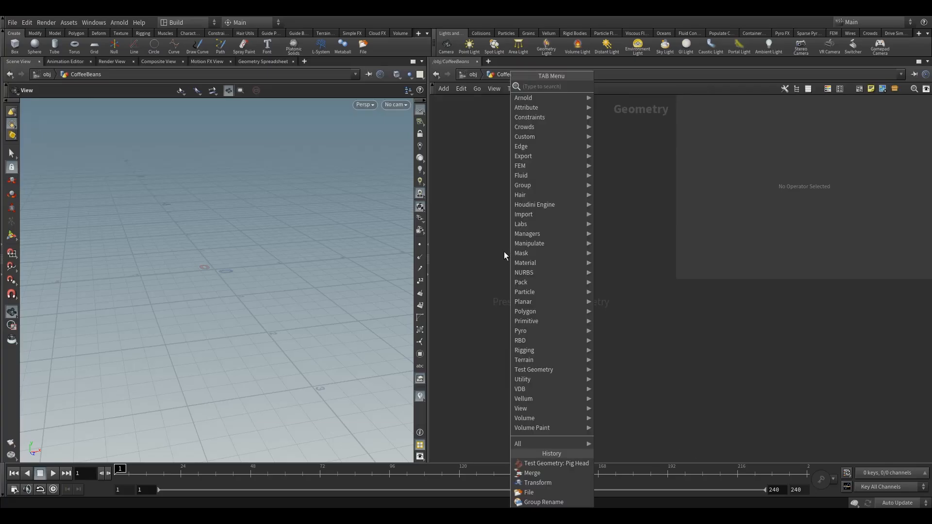
text(fi)
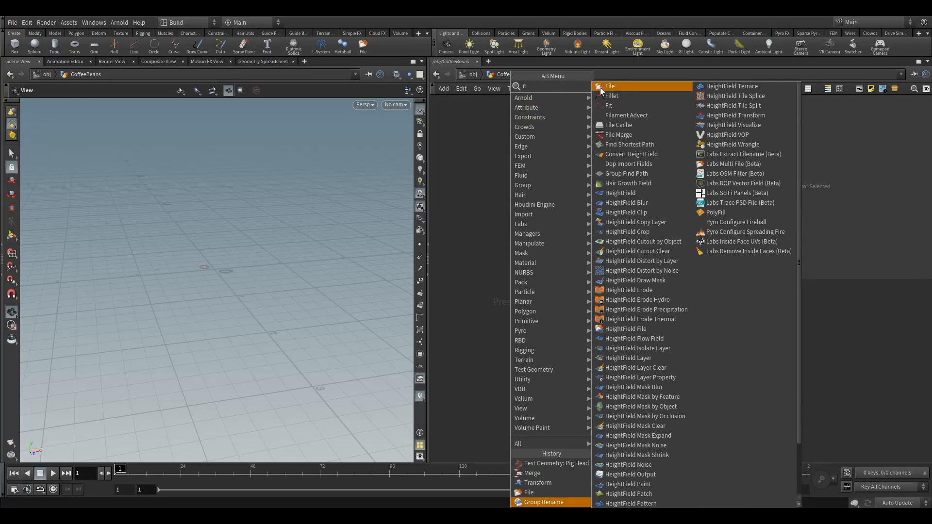
click(613, 86)
click(518, 267)
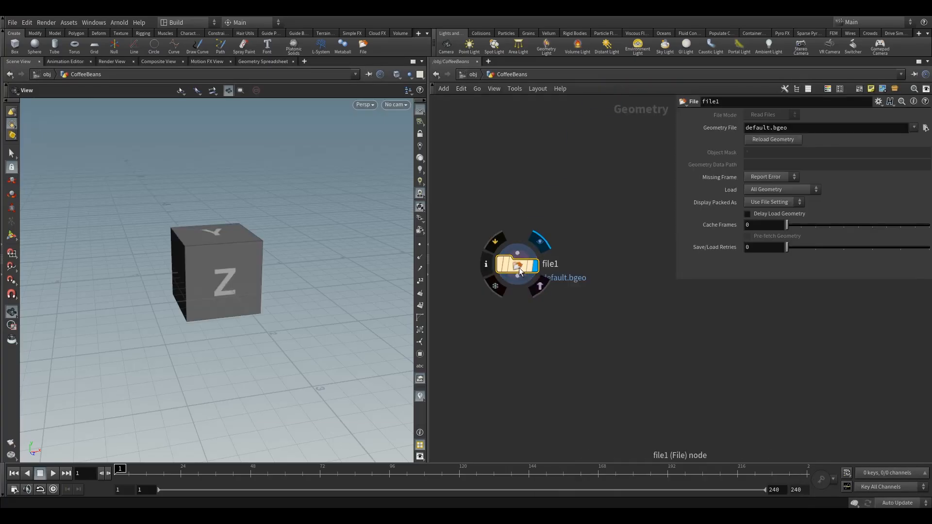
mouse_move(520, 267)
mouse_down()
mouse_move(515, 250)
mouse_move(563, 242)
mouse_move(516, 270)
mouse_move(525, 269)
mouse_up()
drag(490, 212, 561, 324)
drag(219, 273, 233, 275)
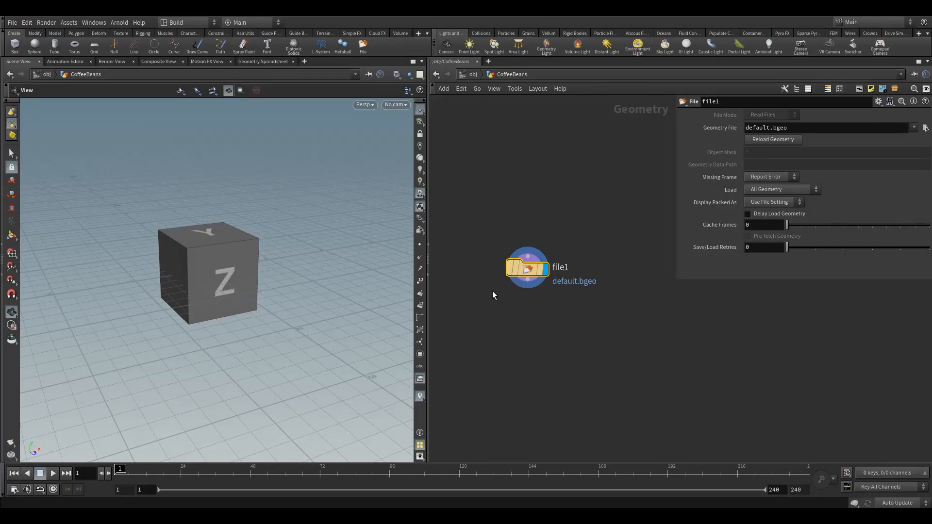
drag(520, 272, 534, 273)
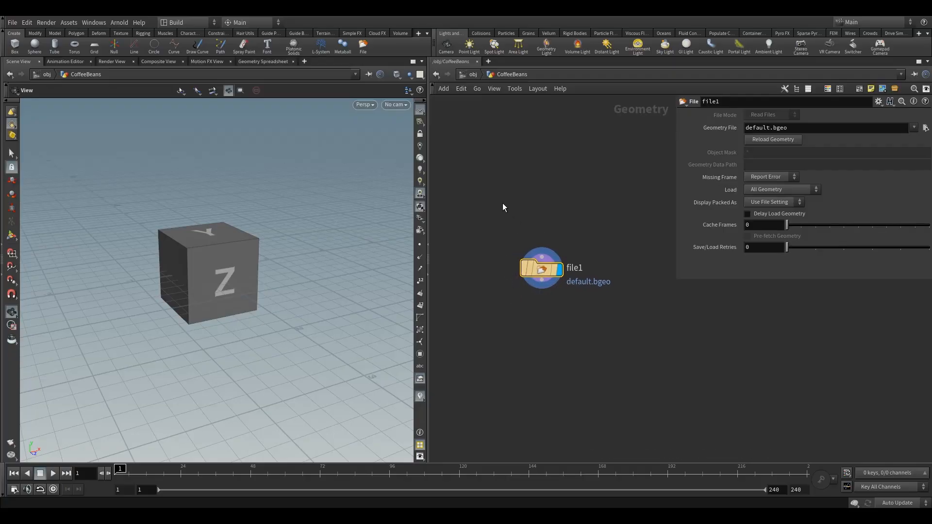
mouse_move(550, 276)
Step: Load coffee_bean_1.bgeo from the $JOB/geo folder as the File node's geometry file
drag(760, 127, 795, 129)
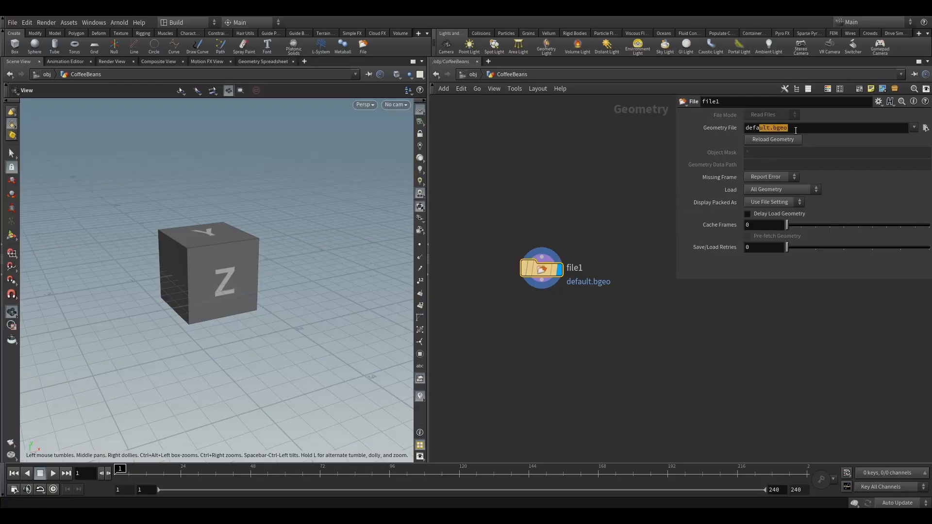
click(796, 132)
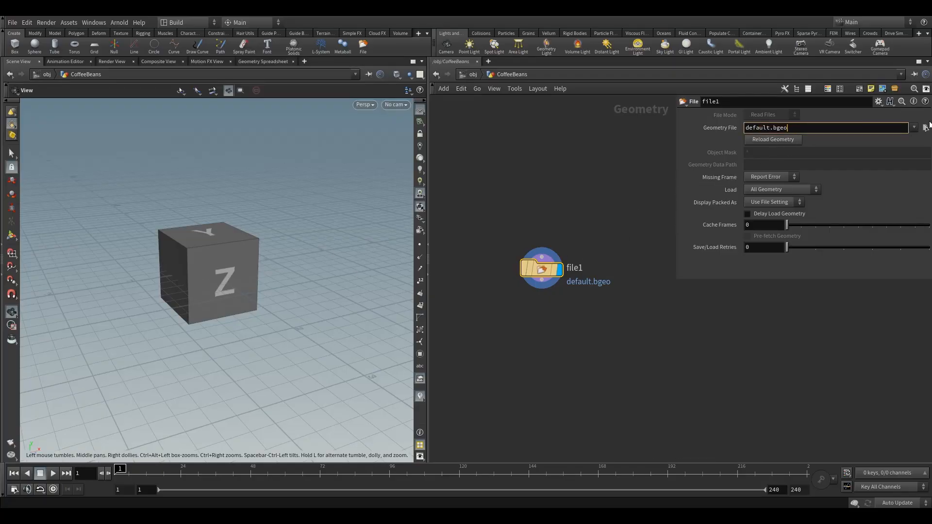
click(926, 129)
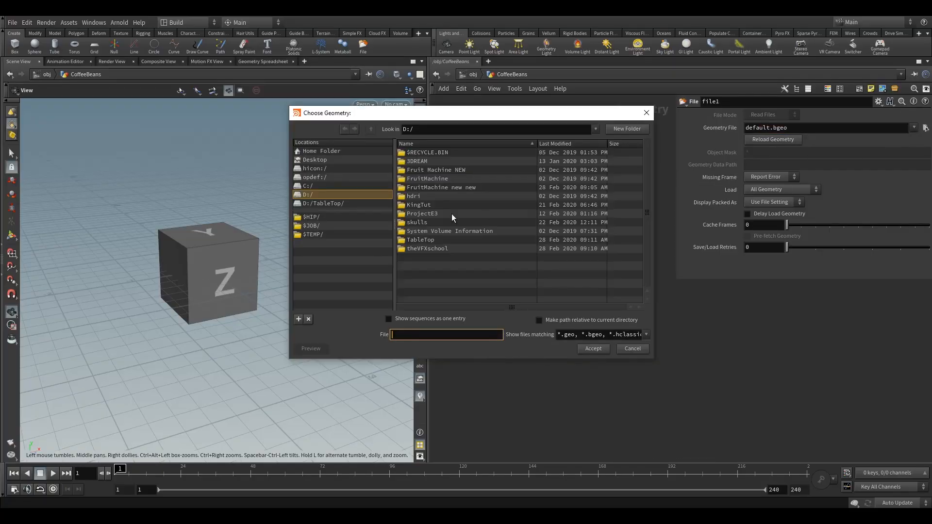
click(312, 226)
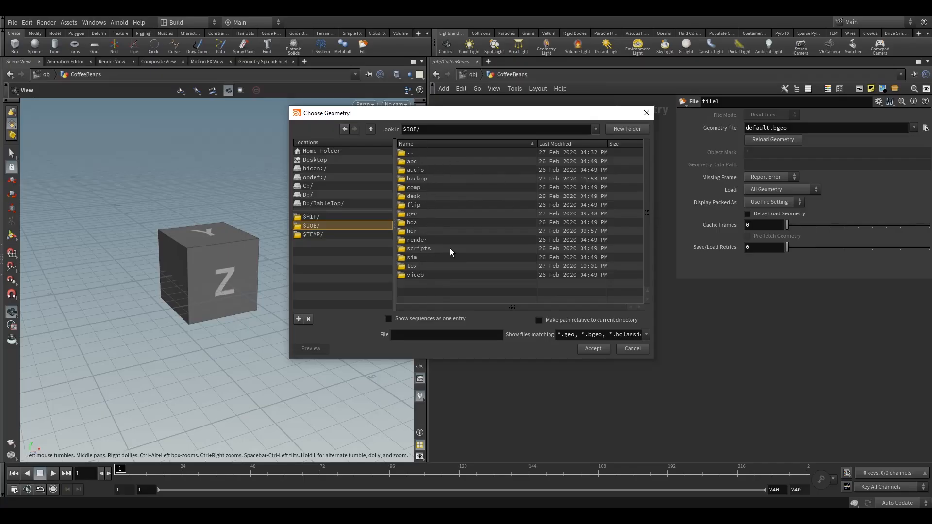
click(417, 215)
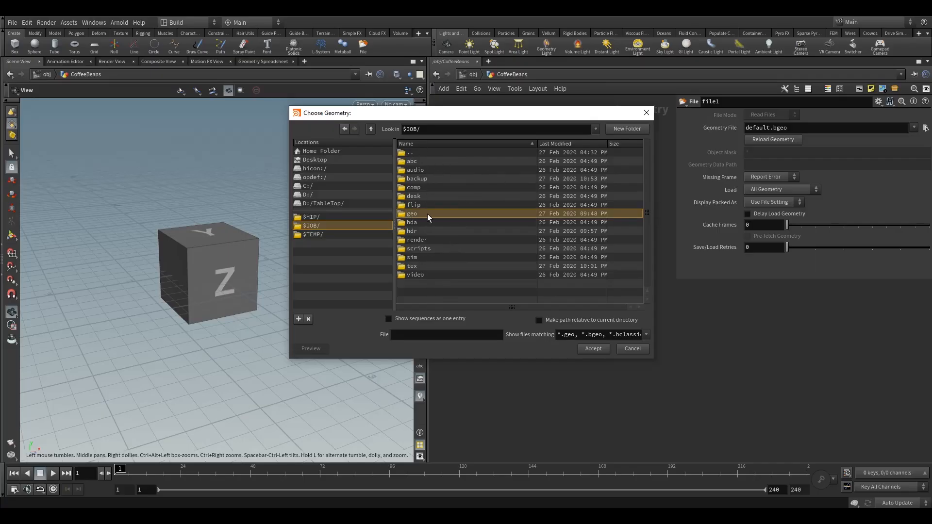
double_click(428, 214)
click(430, 161)
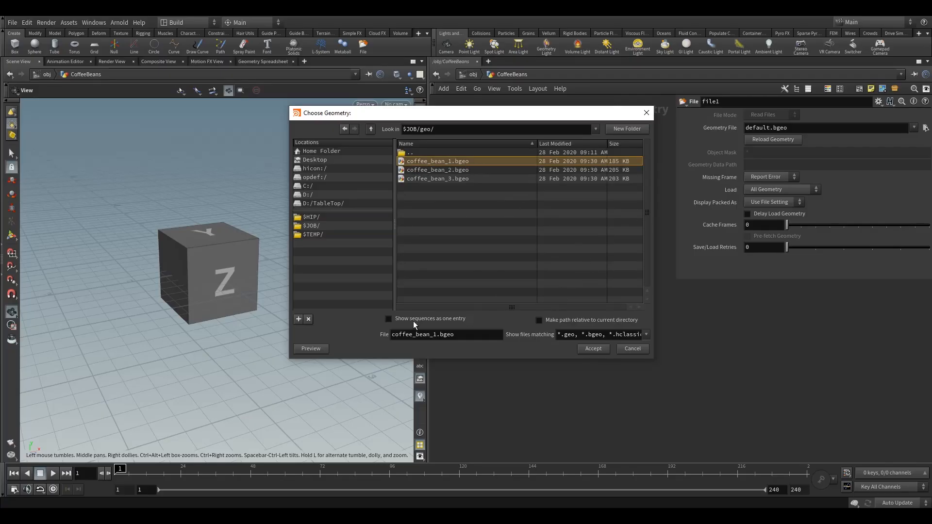
click(389, 319)
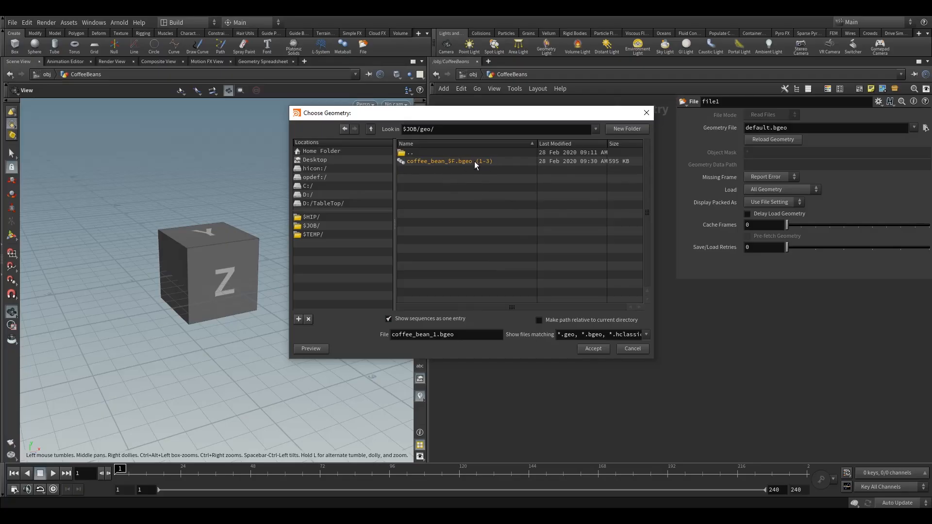
click(389, 319)
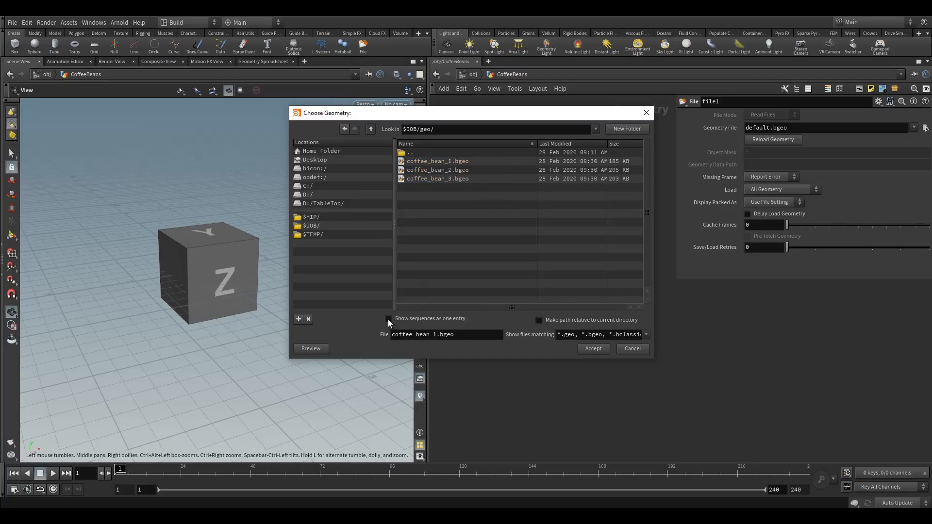
click(426, 163)
click(593, 349)
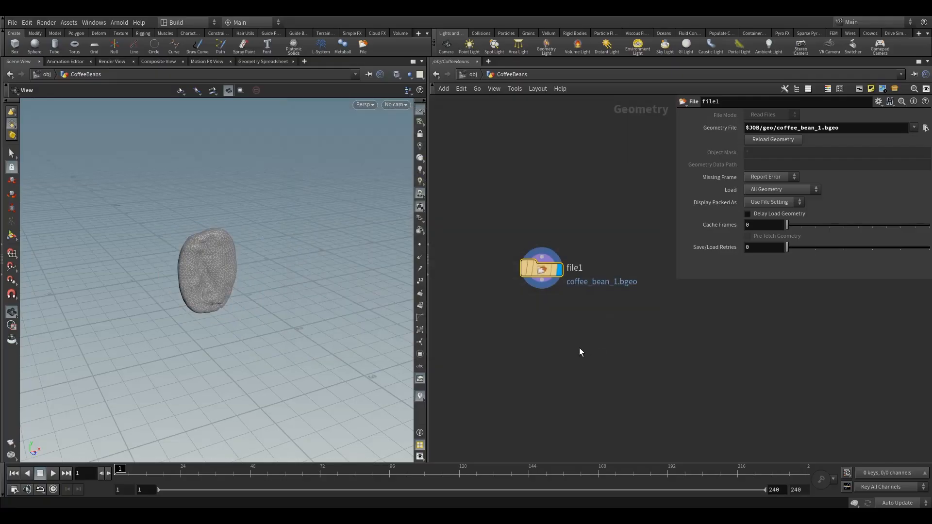
Step: Inspect the loaded coffee bean in the viewport and view the File node's information panel
drag(349, 255, 237, 273)
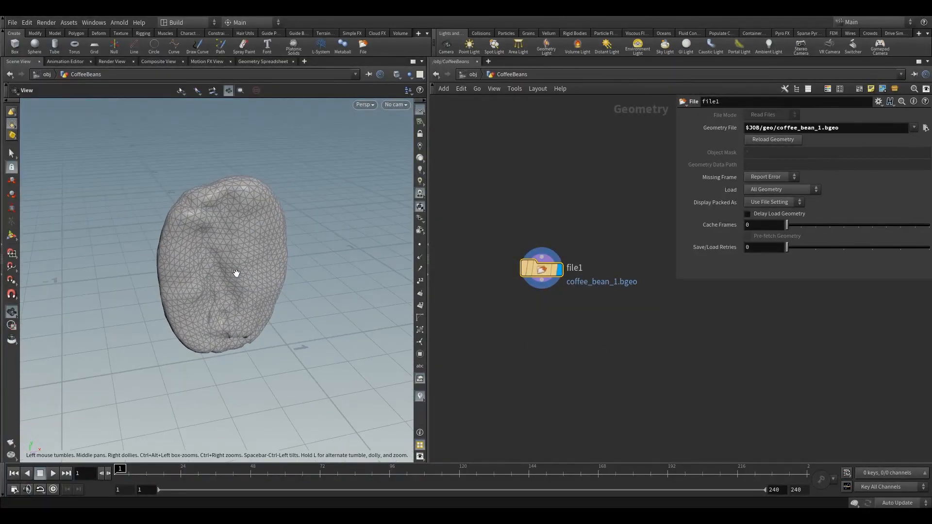
drag(238, 273, 229, 256)
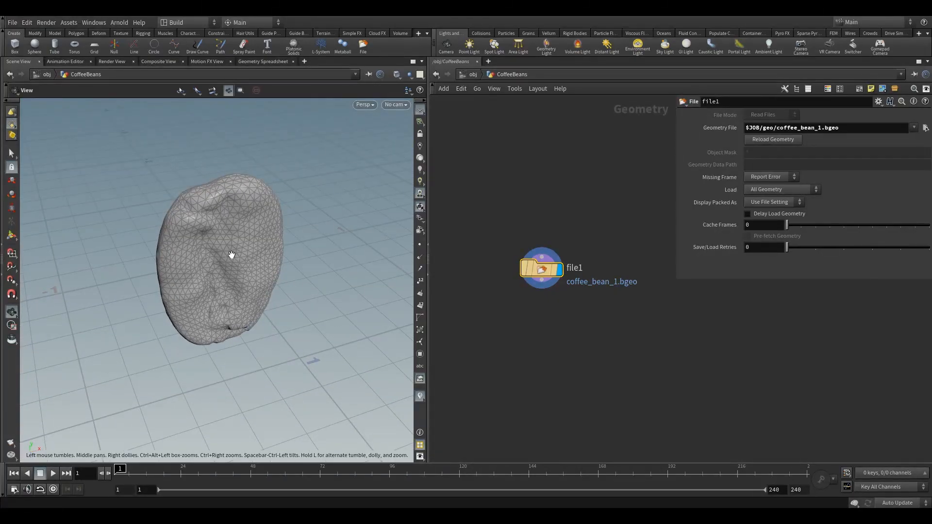
mouse_move(253, 252)
mouse_down()
mouse_move(245, 289)
mouse_move(264, 254)
mouse_move(233, 254)
mouse_move(202, 235)
mouse_move(319, 153)
mouse_move(231, 312)
mouse_move(146, 241)
mouse_move(290, 223)
mouse_move(246, 259)
mouse_move(233, 250)
mouse_move(272, 253)
mouse_up()
mouse_move(540, 271)
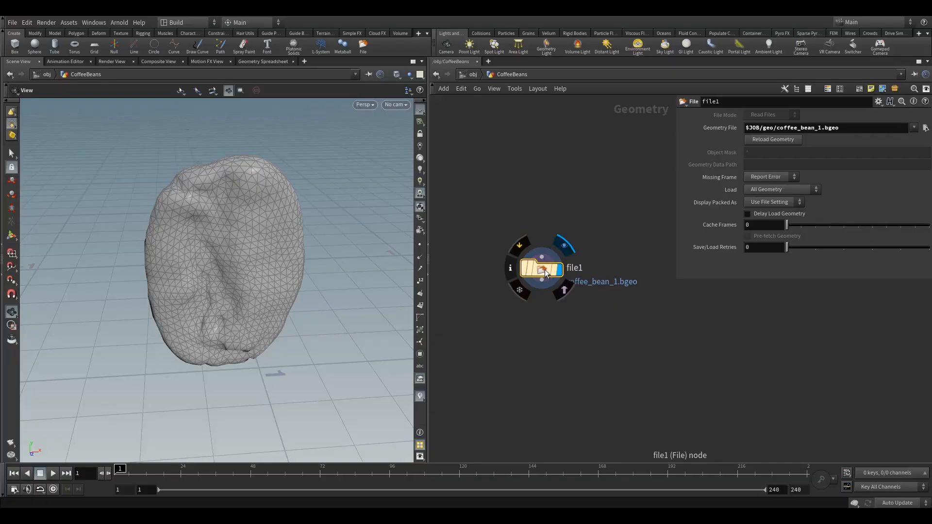
drag(544, 272, 553, 273)
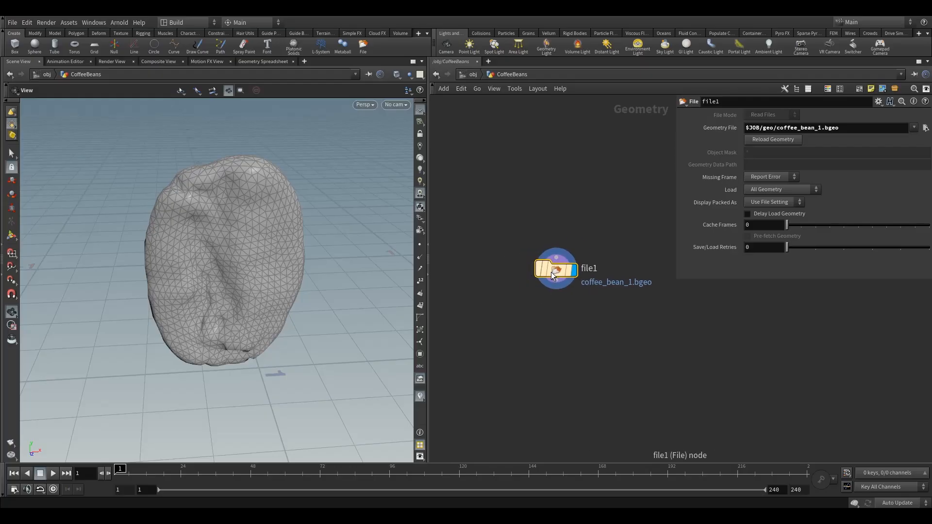
click(526, 269)
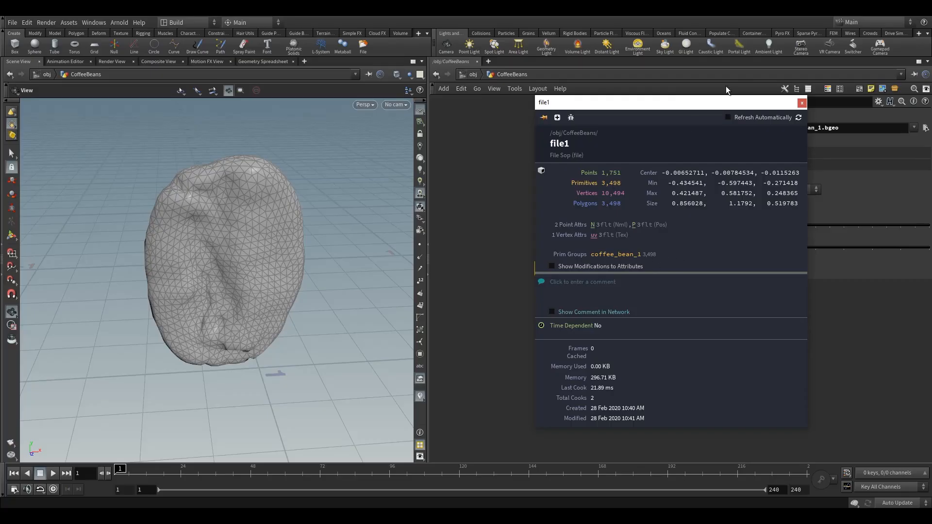
click(802, 102)
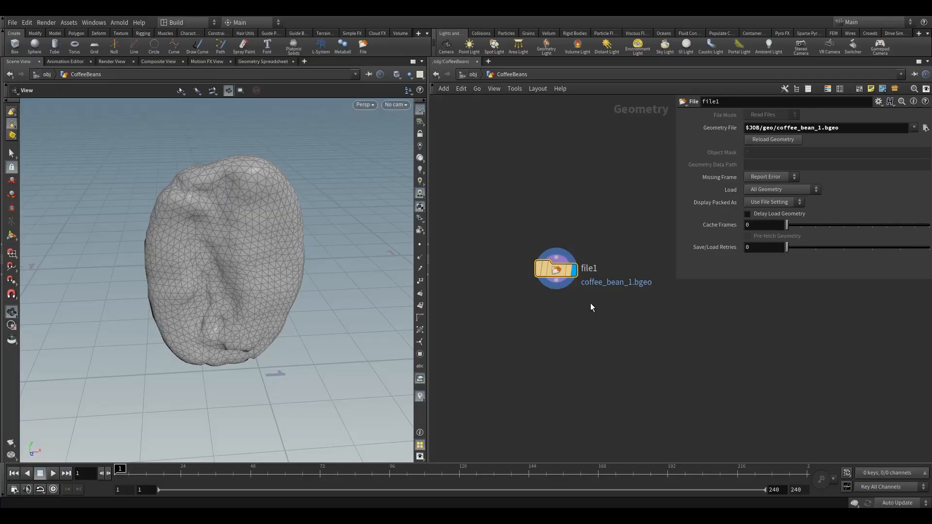
Step: Copy and paste the File node twice, arranging the three File nodes in a row
drag(559, 270, 508, 269)
middle_drag(579, 256, 560, 237)
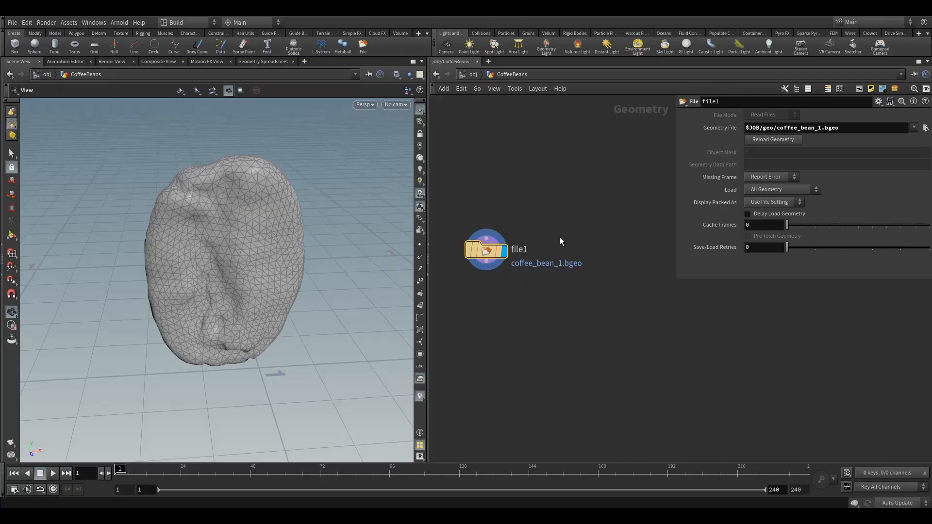
scroll(560, 237, down, 3)
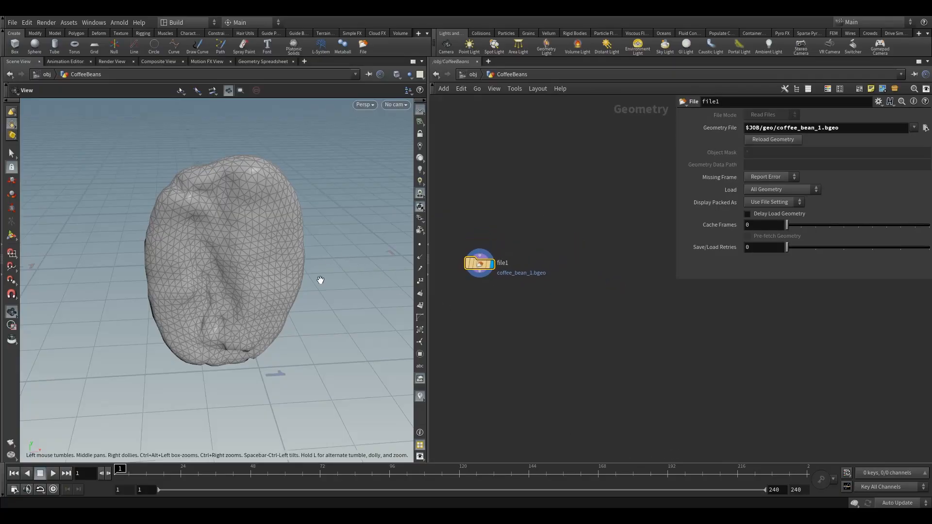
drag(237, 262, 293, 283)
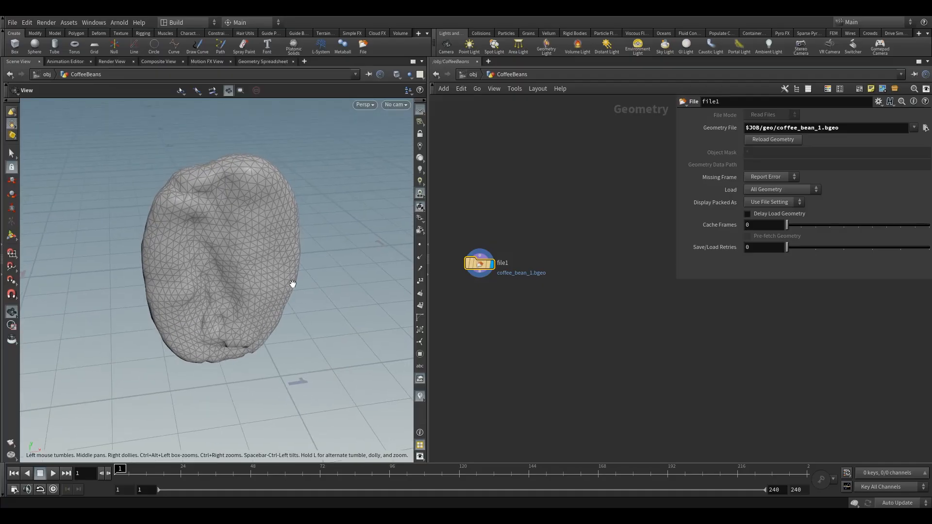
mouse_move(480, 266)
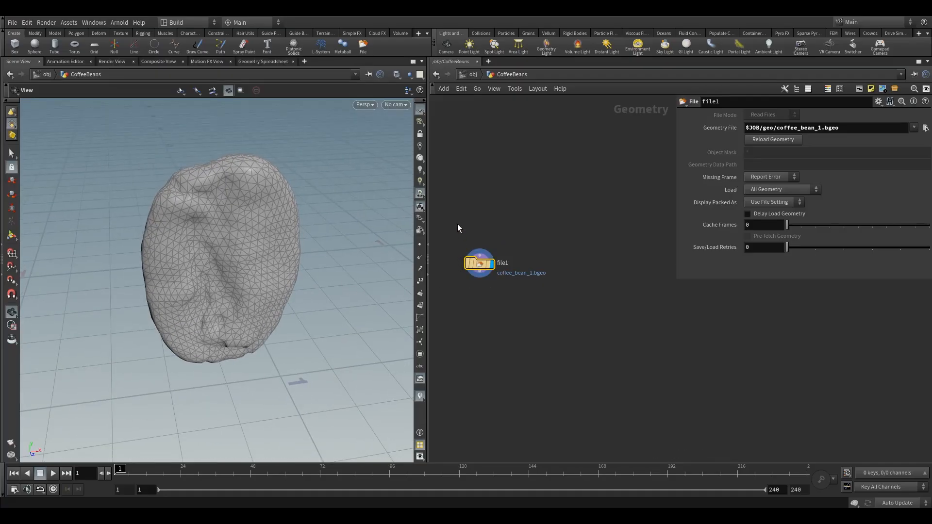
key(ctrl+c)
key(ctrl+v)
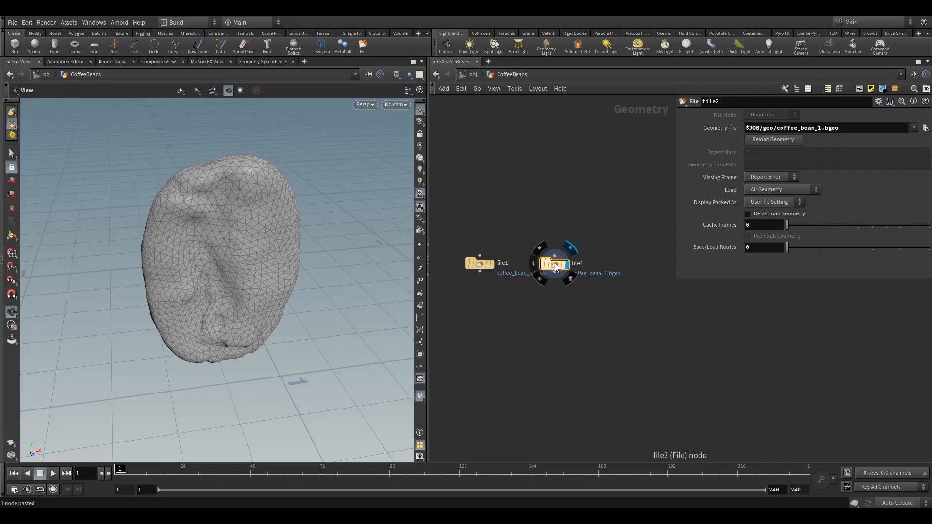
click(569, 268)
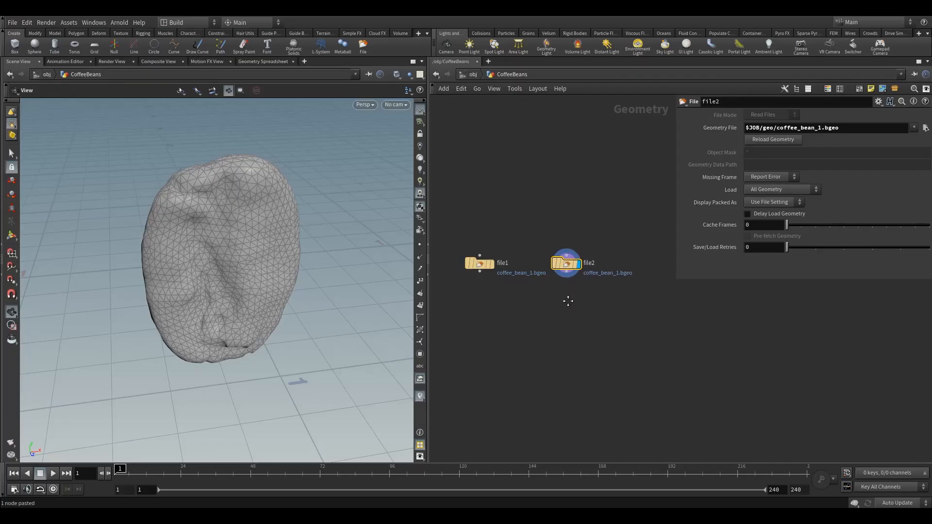
middle_drag(589, 309, 551, 308)
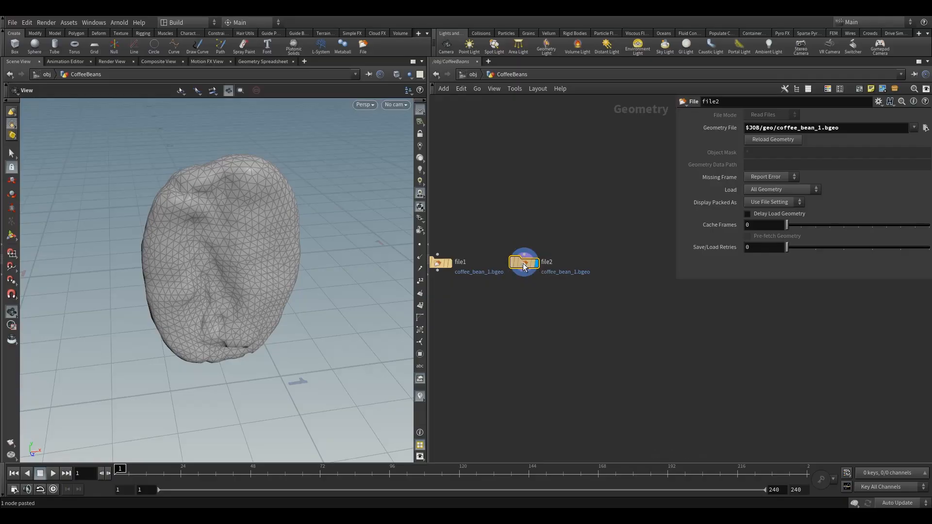
alt+drag(523, 263, 618, 262)
middle_drag(590, 304, 600, 313)
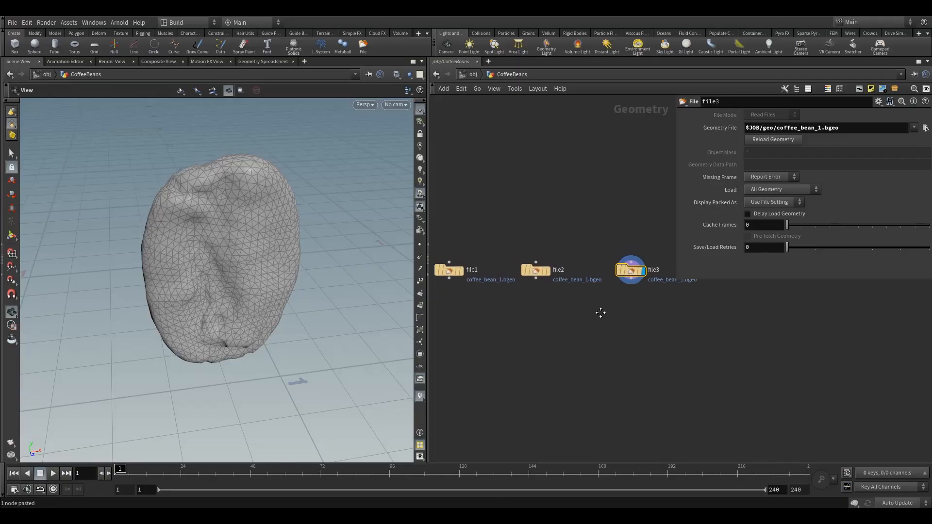
Step: Set the second File node's geometry file to coffee_bean_2.bgeo
scroll(600, 312, down, 2)
click(495, 287)
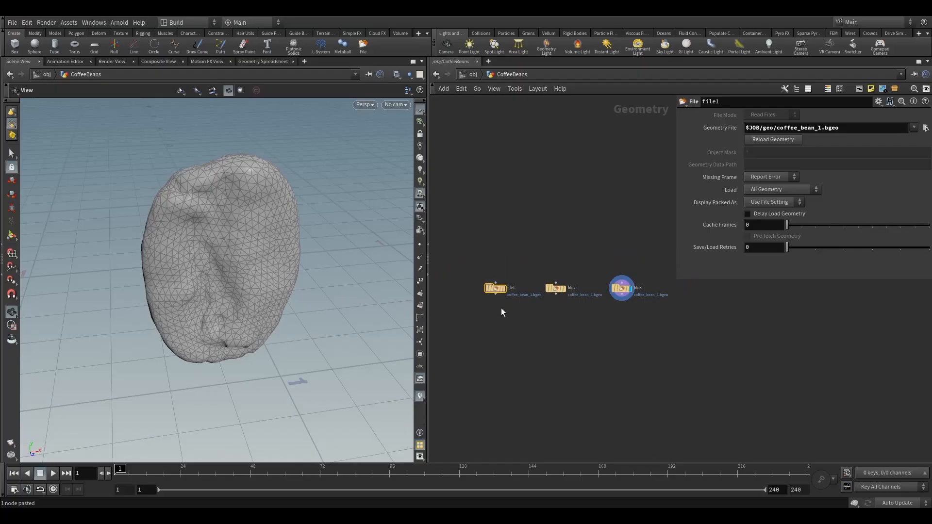
click(507, 279)
click(555, 288)
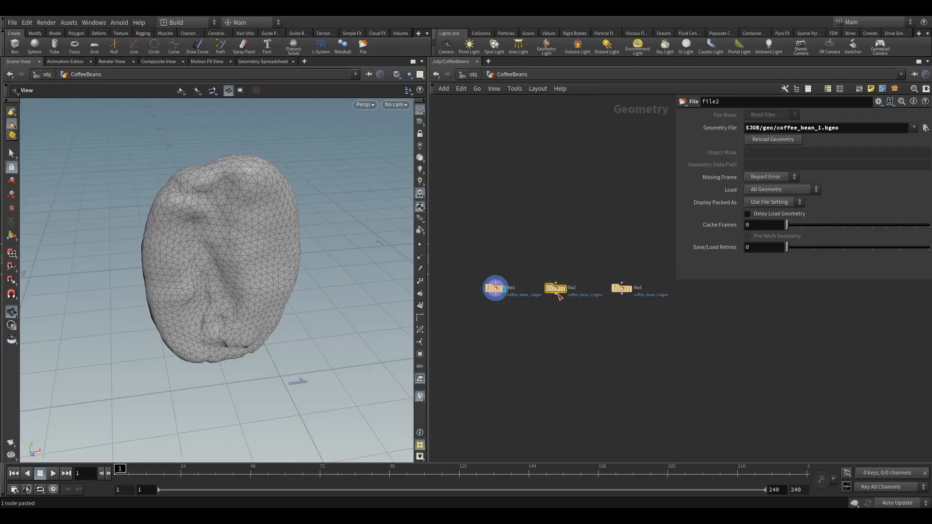
click(566, 278)
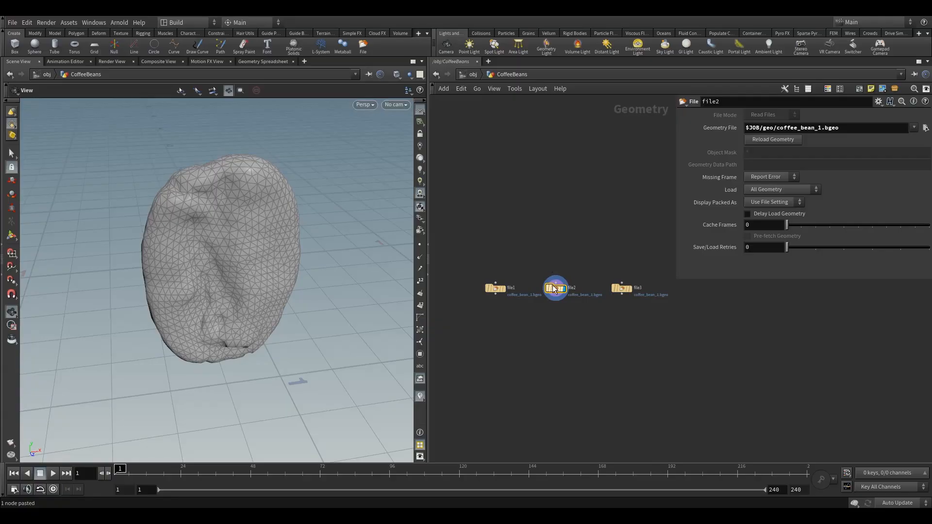
drag(536, 243, 574, 326)
drag(822, 130, 817, 129)
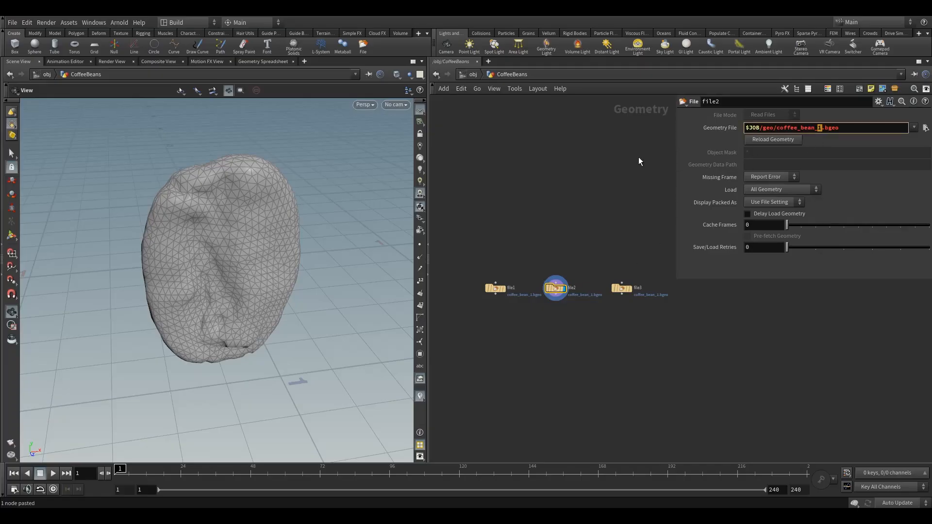
text(2)
key(Return)
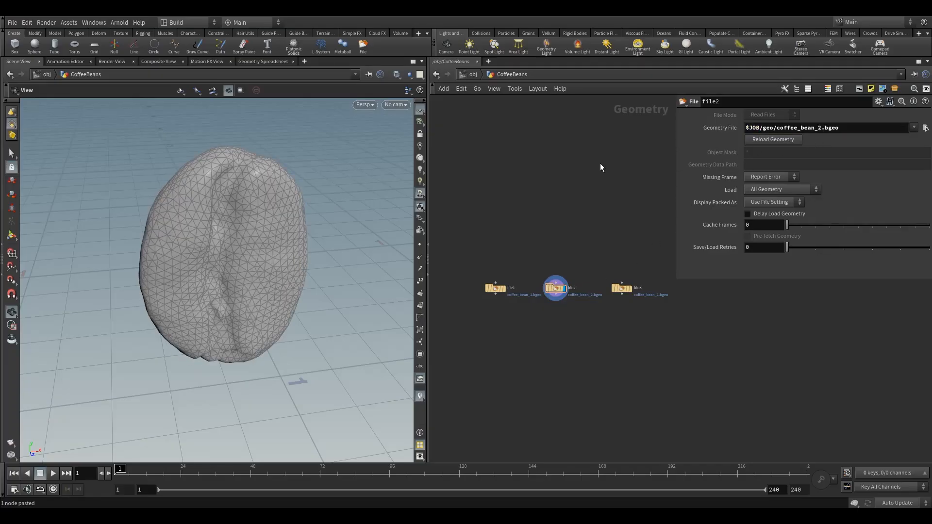
Step: Set the third File node's geometry file to coffee_bean_3.bgeo
middle_drag(608, 239, 567, 222)
click(581, 274)
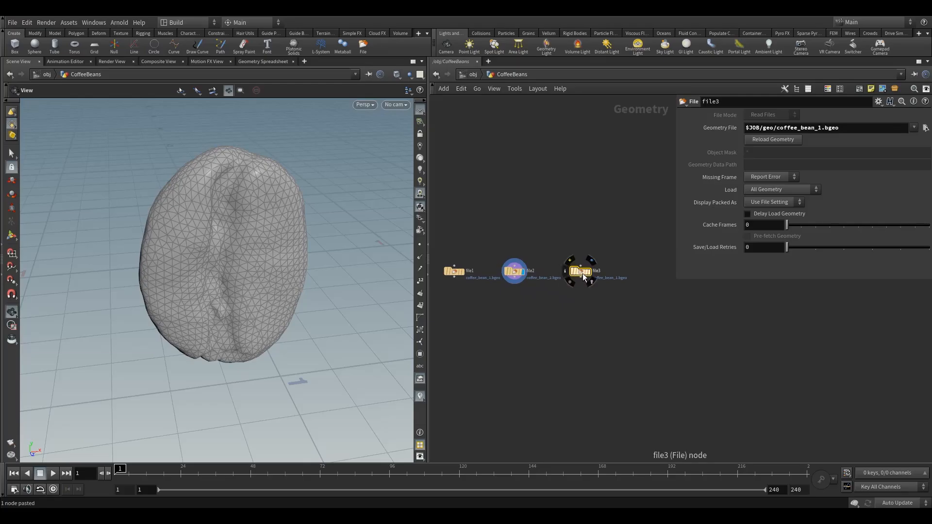
click(591, 260)
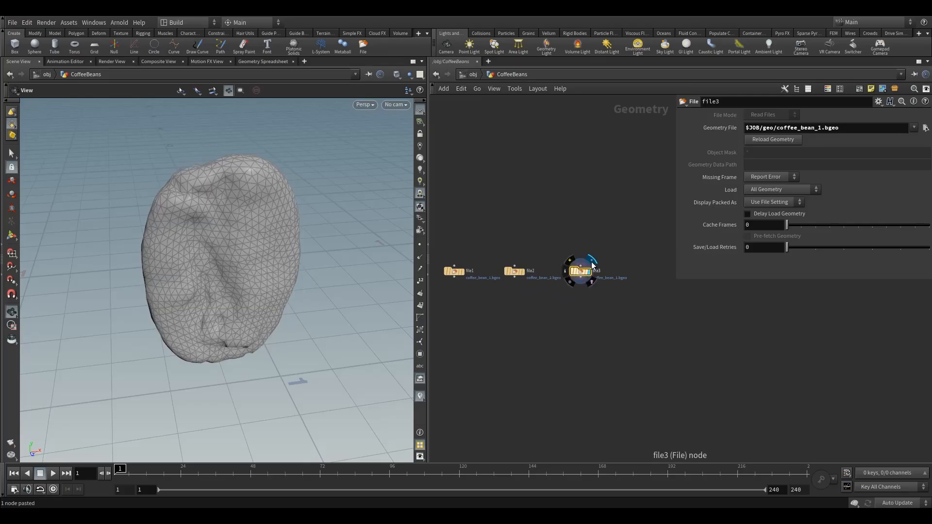
click(821, 129)
key(BackSpace)
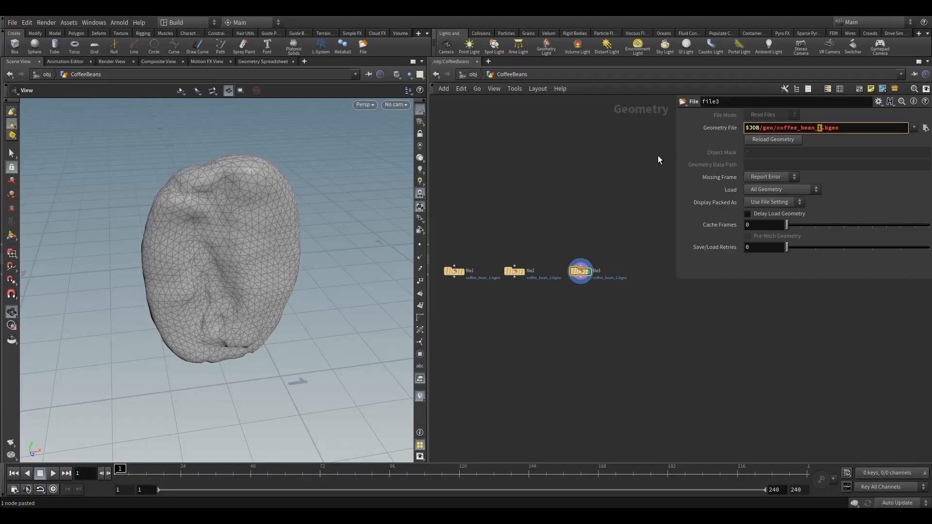
text(3)
key(Return)
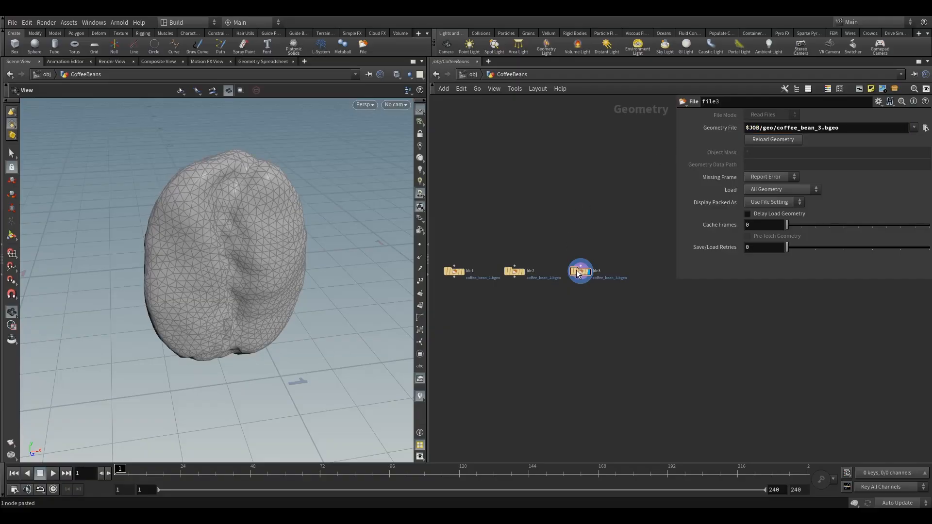
Step: Move the display flag back to the first File node
click(526, 258)
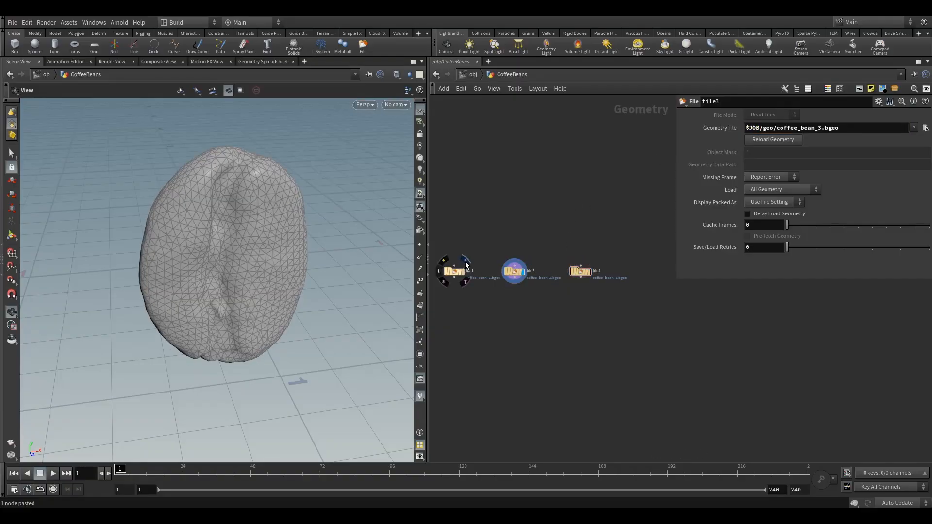
click(466, 264)
middle_drag(484, 223, 521, 226)
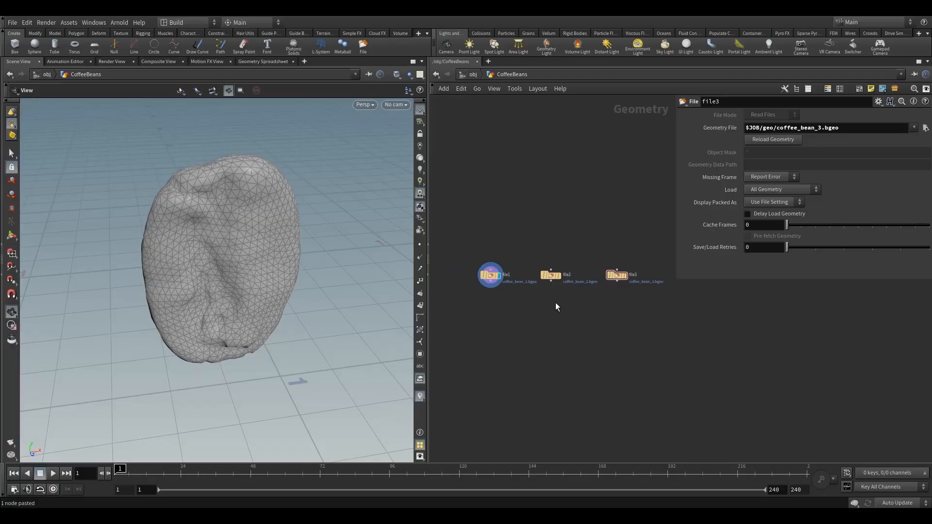
middle_drag(556, 303, 533, 284)
mouse_move(478, 269)
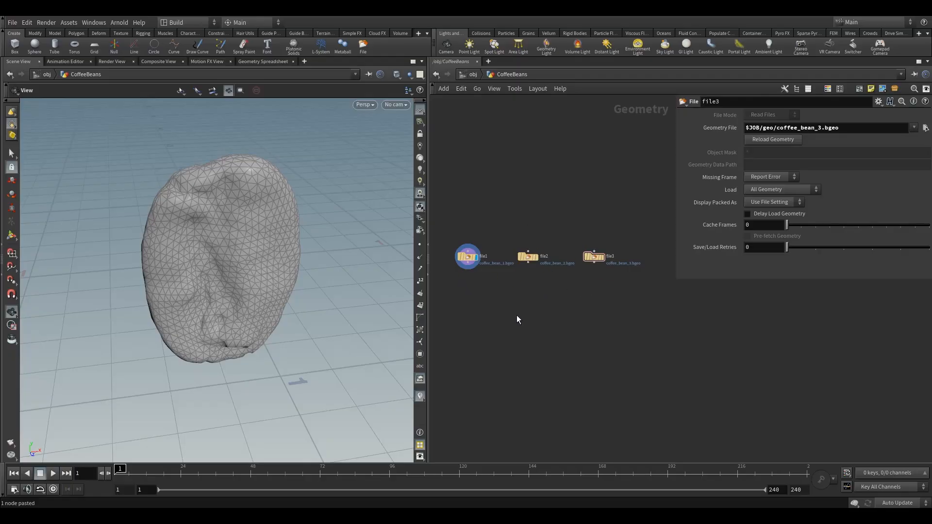
Step: Add a Merge node below the three File nodes
key(Tab)
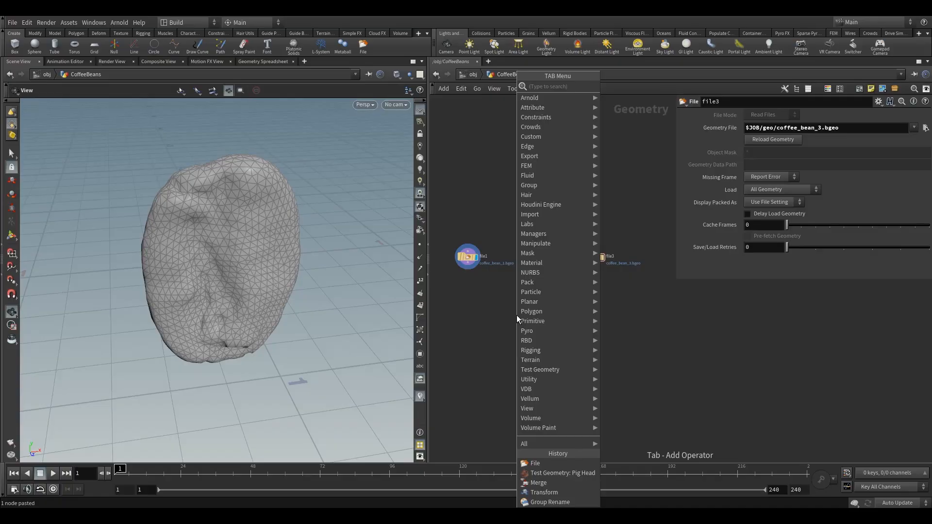
text(mer)
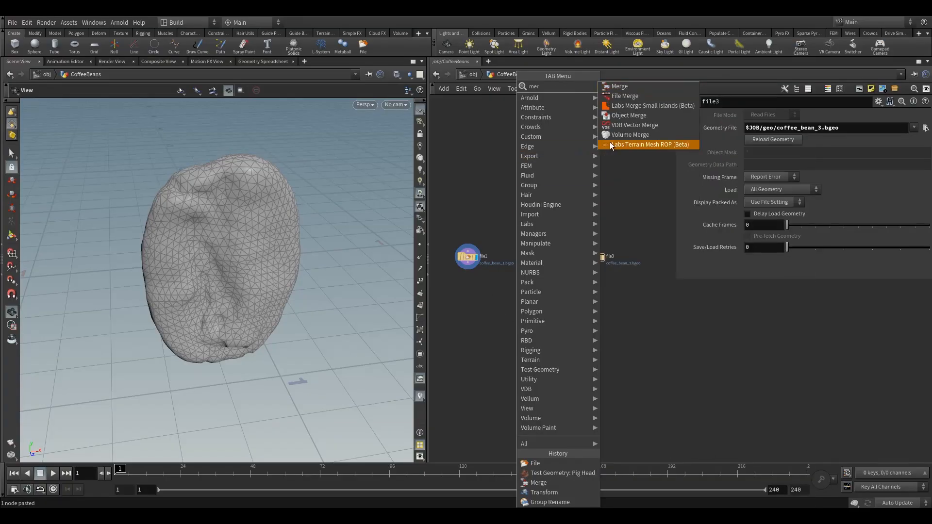
click(621, 86)
click(529, 321)
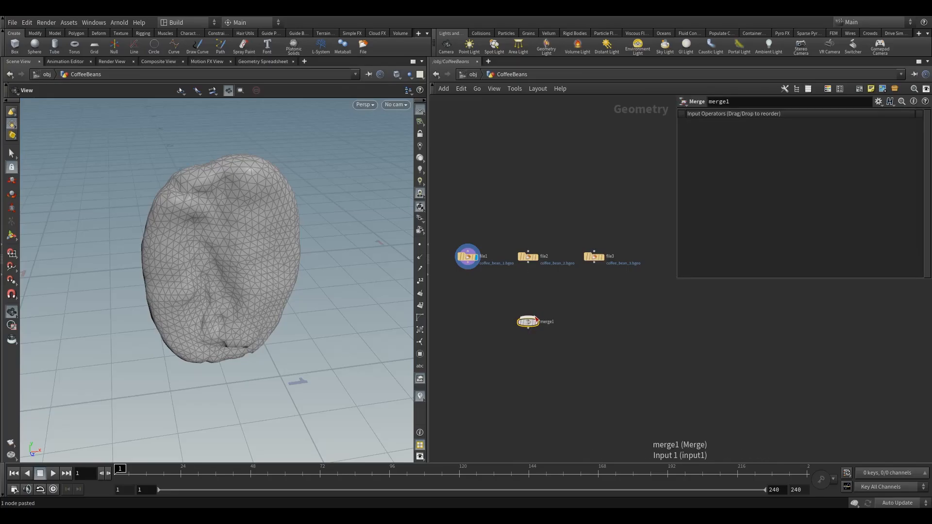
drag(454, 217, 612, 278)
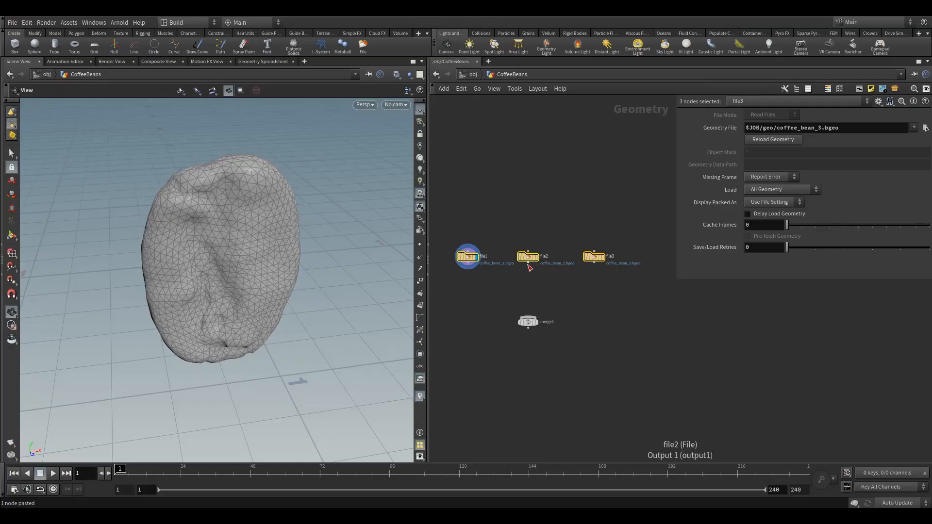
drag(529, 265, 528, 316)
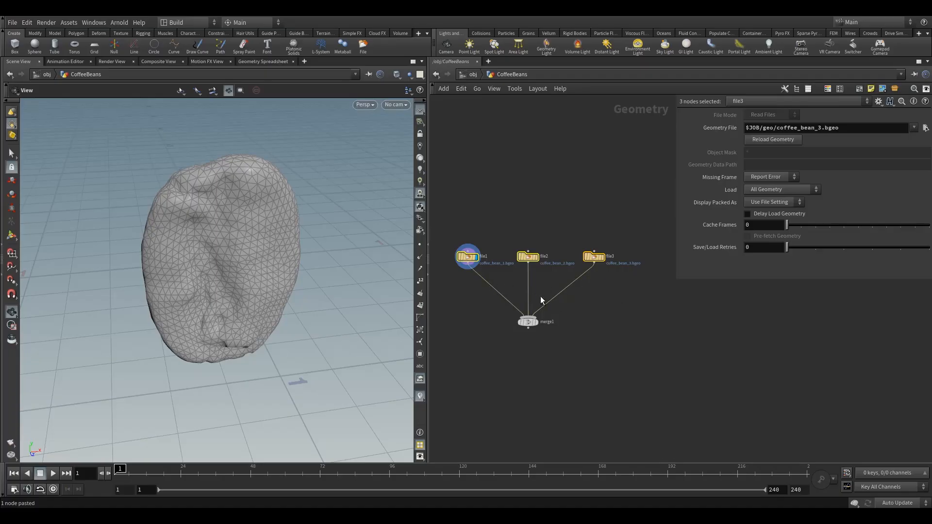
key(y)
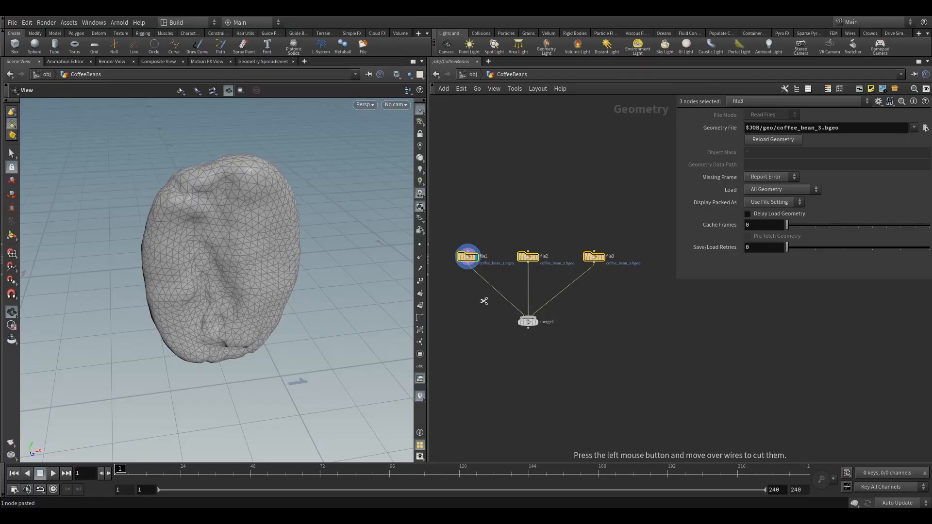
drag(483, 301, 543, 286)
drag(452, 231, 642, 302)
drag(531, 263, 536, 308)
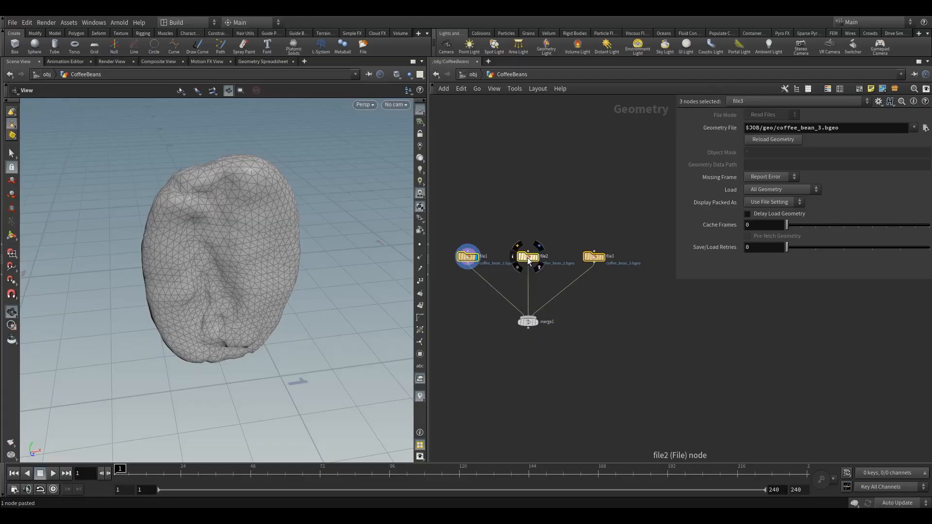
mouse_move(527, 258)
mouse_down()
mouse_move(515, 255)
mouse_move(529, 229)
mouse_move(528, 257)
mouse_up()
click(539, 236)
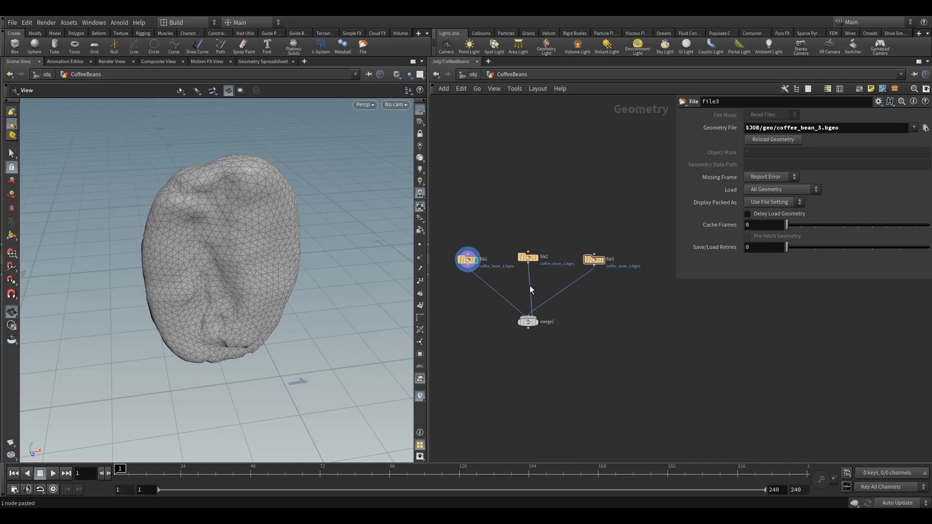
drag(529, 265, 528, 317)
key(y)
drag(485, 291, 605, 304)
Step: Connect all three File nodes into the Merge node and set the display flag on the Merge node
drag(459, 234, 621, 272)
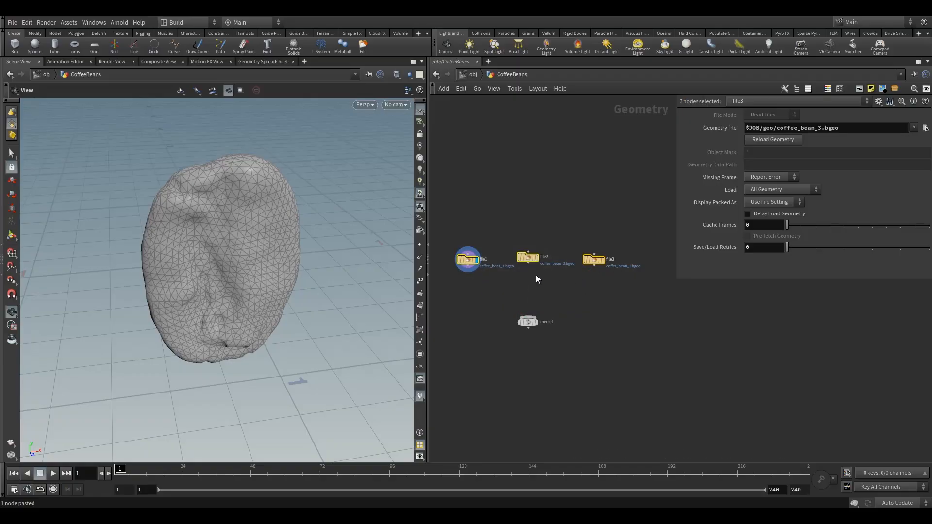
drag(533, 271, 527, 321)
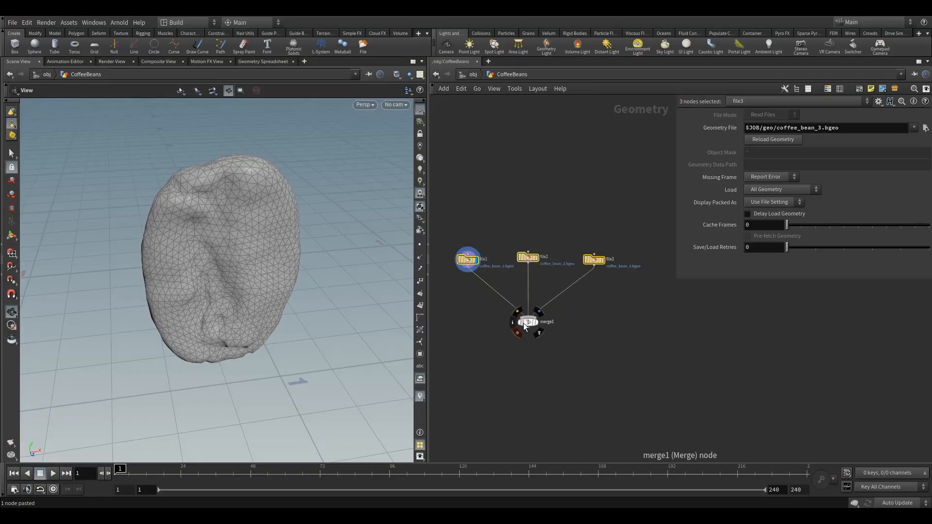
click(540, 312)
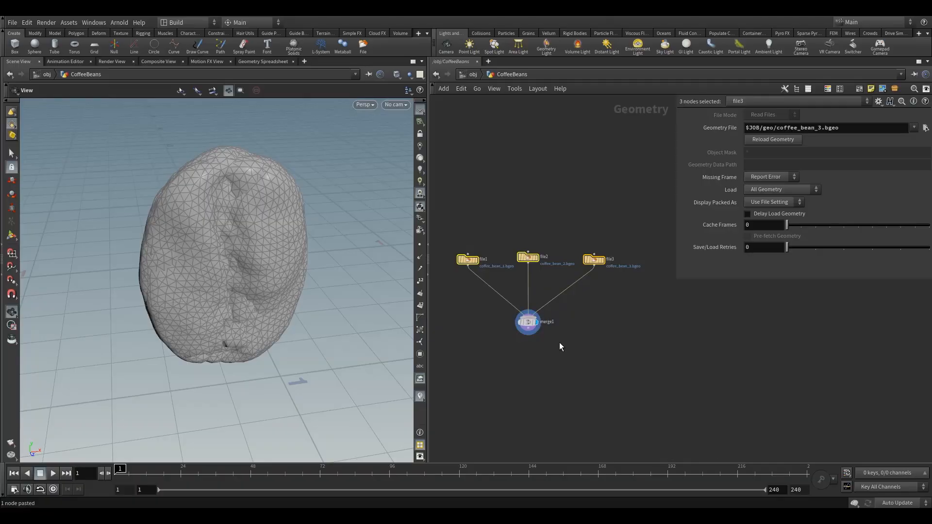
click(529, 323)
mouse_move(289, 268)
mouse_down()
mouse_move(360, 278)
mouse_move(282, 272)
mouse_move(292, 277)
mouse_up()
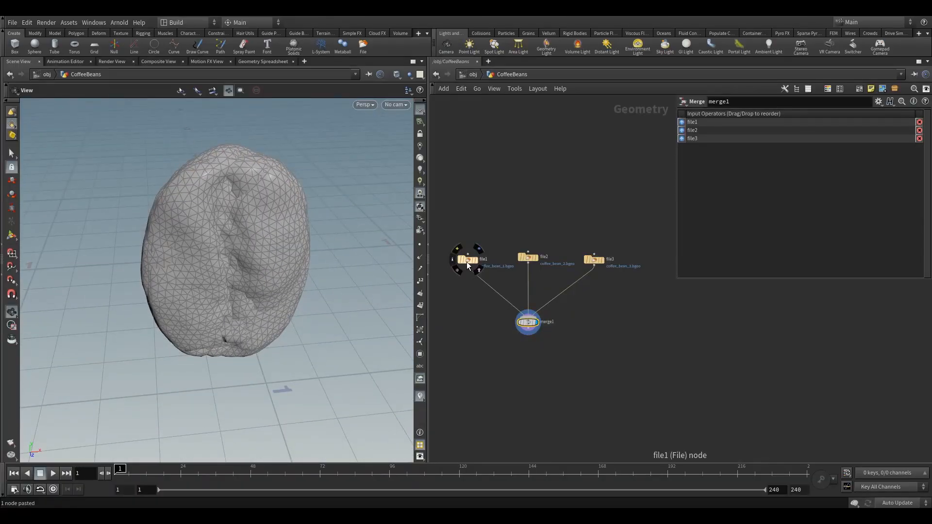
Step: Straighten the File nodes into a row and inspect the Merge node's info and the merged geometry
drag(467, 261, 467, 259)
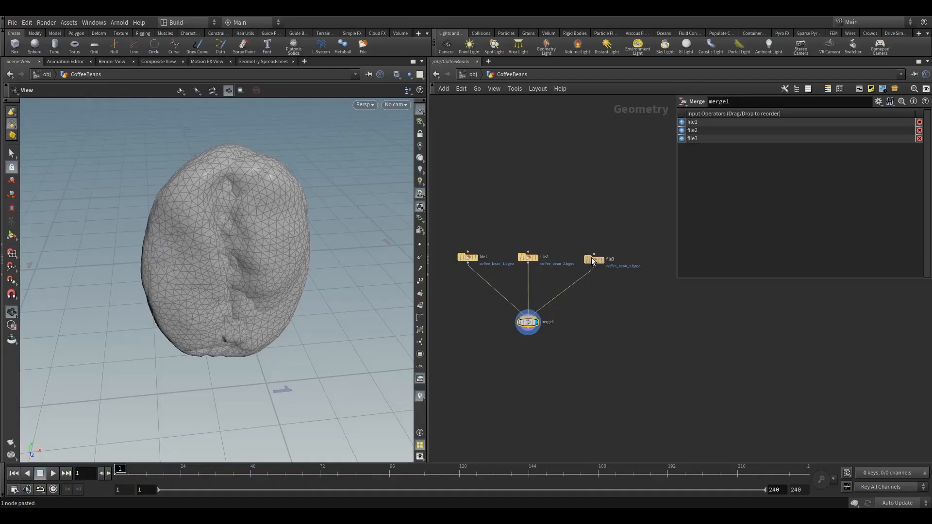
drag(593, 260, 589, 257)
click(513, 322)
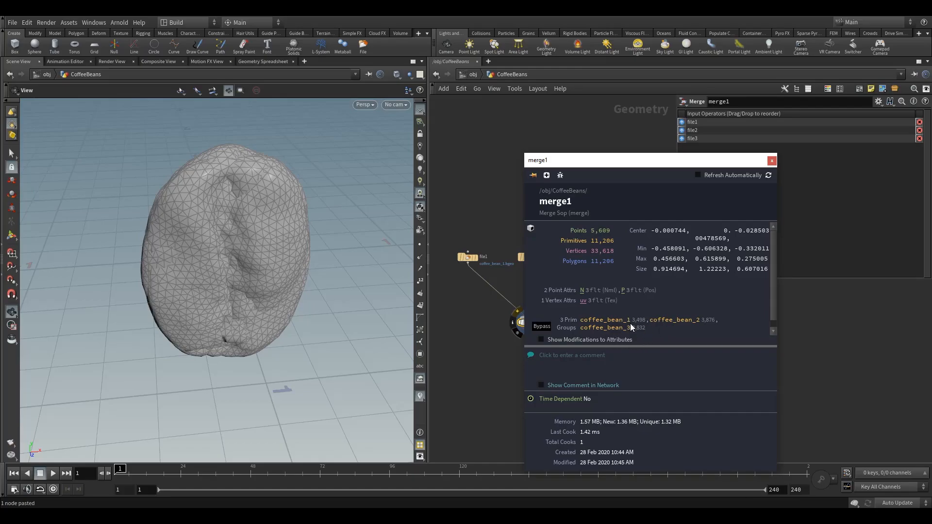
click(771, 161)
mouse_move(267, 288)
mouse_down()
mouse_move(291, 290)
mouse_move(230, 309)
mouse_move(279, 290)
mouse_move(266, 283)
mouse_move(281, 276)
mouse_move(264, 292)
mouse_move(272, 285)
mouse_up()
scroll(231, 309, down, 4)
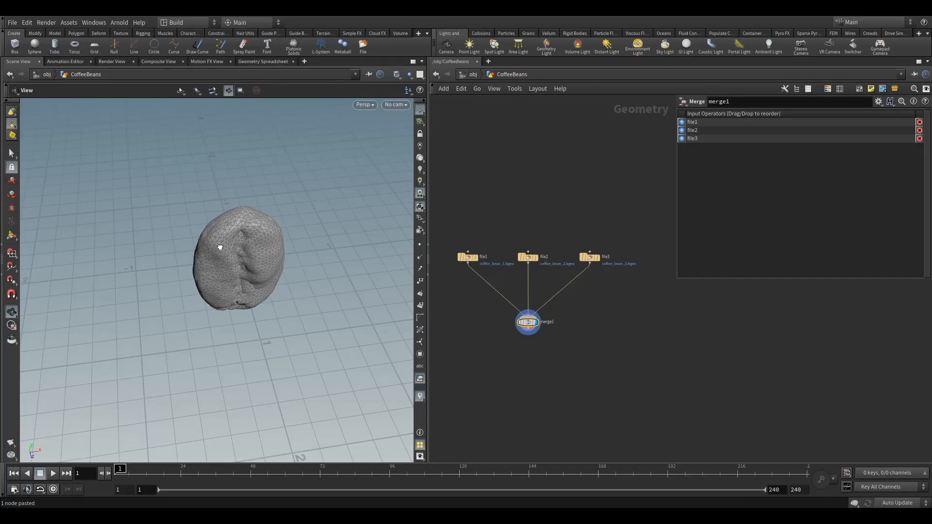
drag(216, 250, 302, 278)
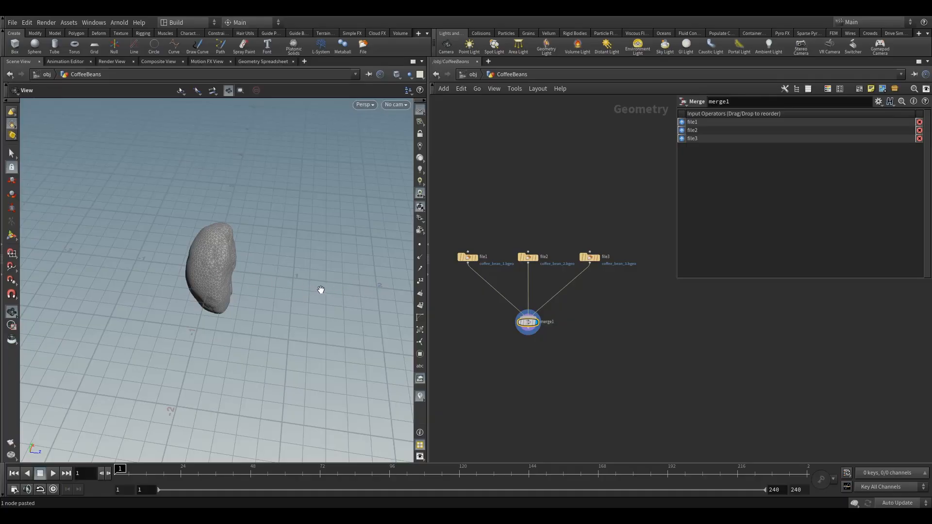
drag(291, 281, 266, 255)
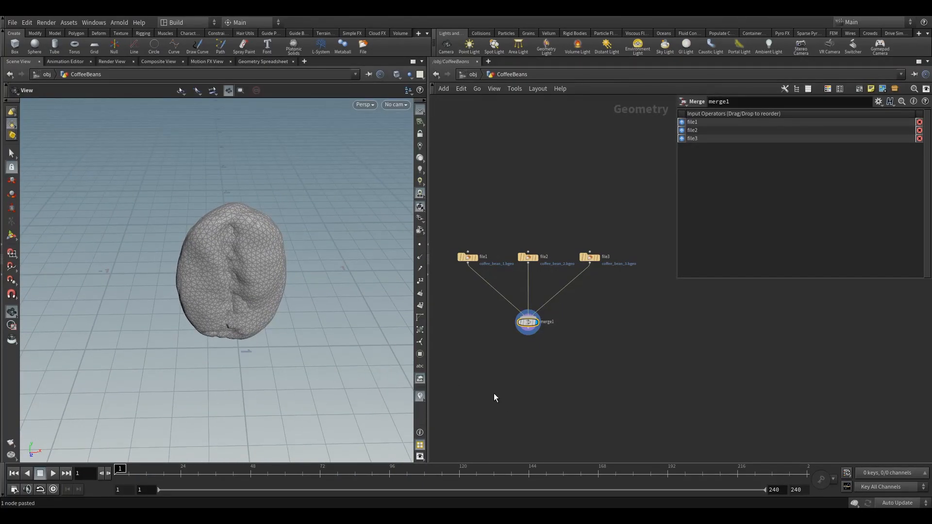
Step: Add a Transform node below the Merge node, connect the Merge output to it, and display it
key(Tab)
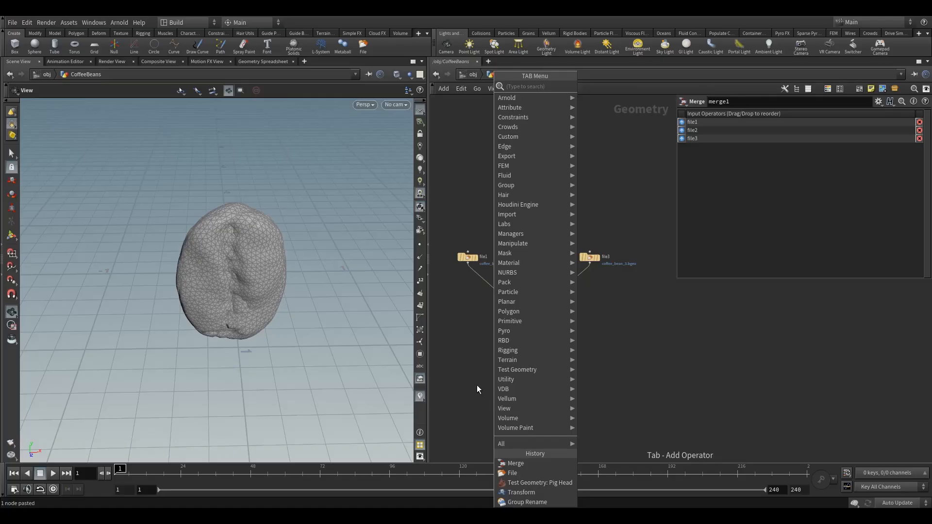
text(tr)
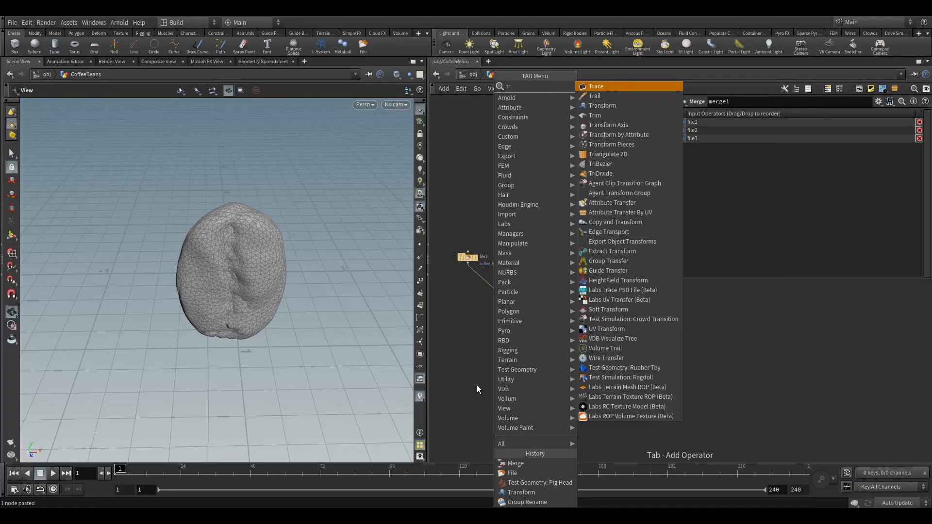
click(605, 105)
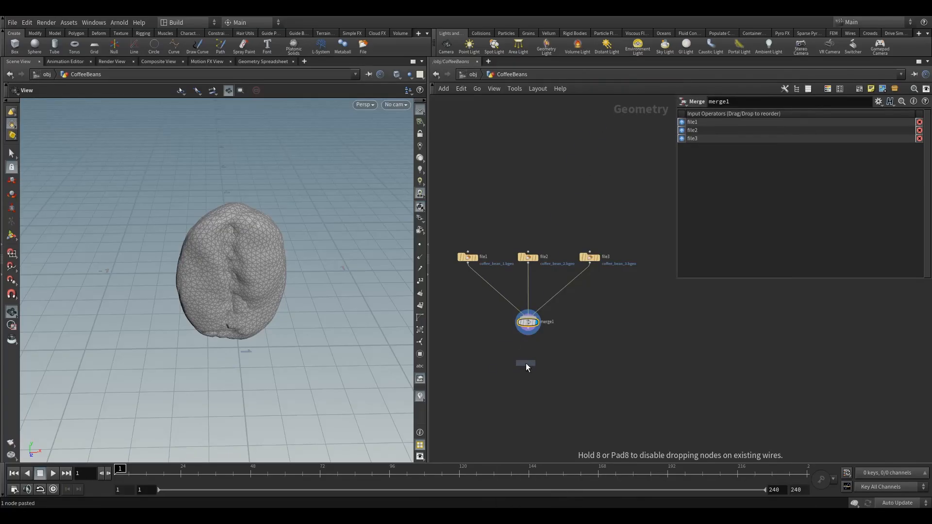
click(529, 360)
drag(529, 331, 530, 355)
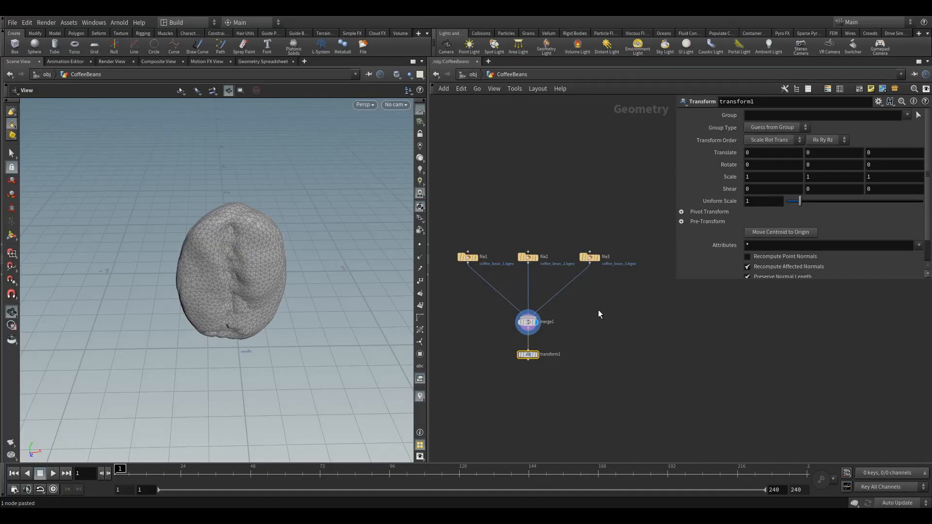
click(537, 355)
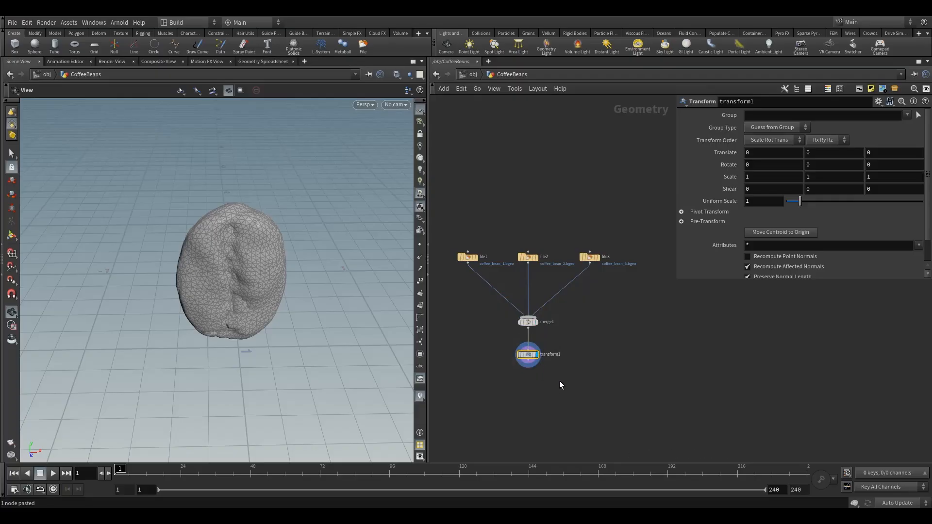
Step: Set the Transform node's Uniform Scale to 0.1
drag(260, 307, 286, 301)
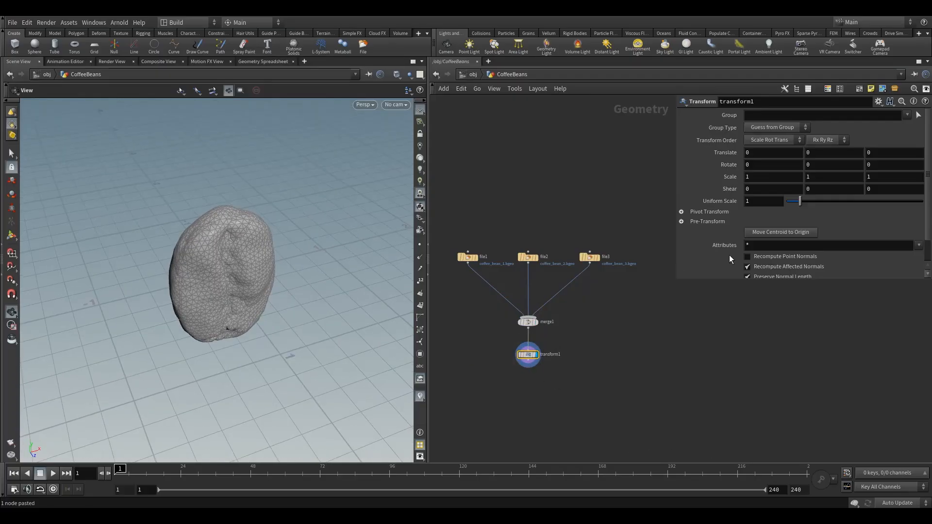
click(763, 205)
text(0.1)
key(Return)
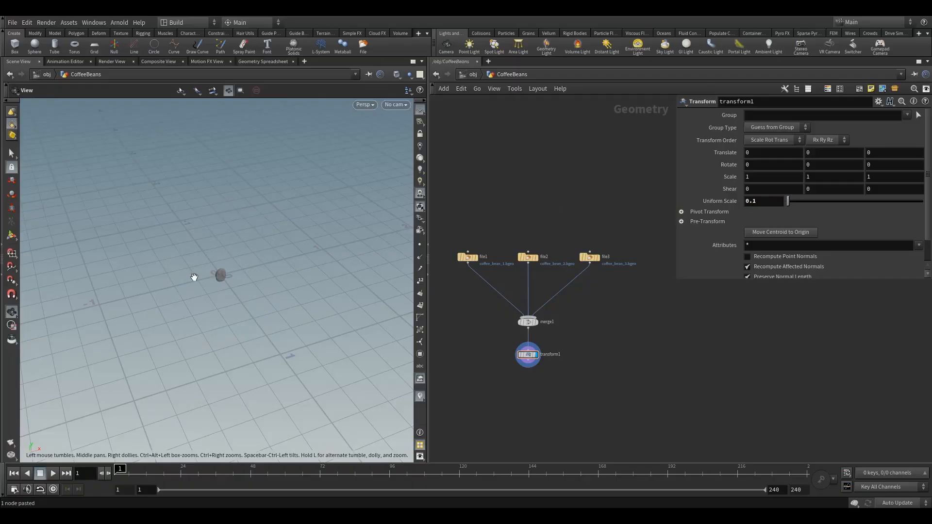
Step: Examine the scaled-down bean in the viewport
drag(227, 272, 262, 276)
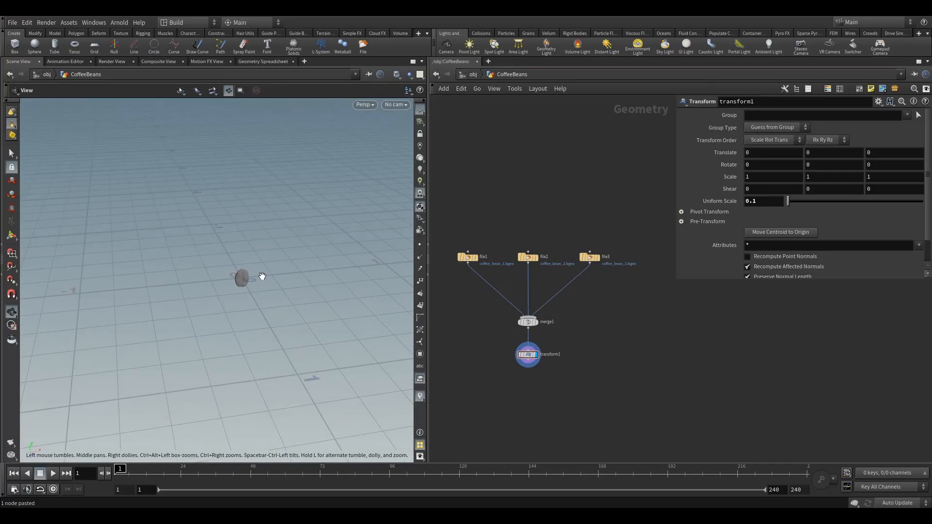
drag(263, 277, 261, 282)
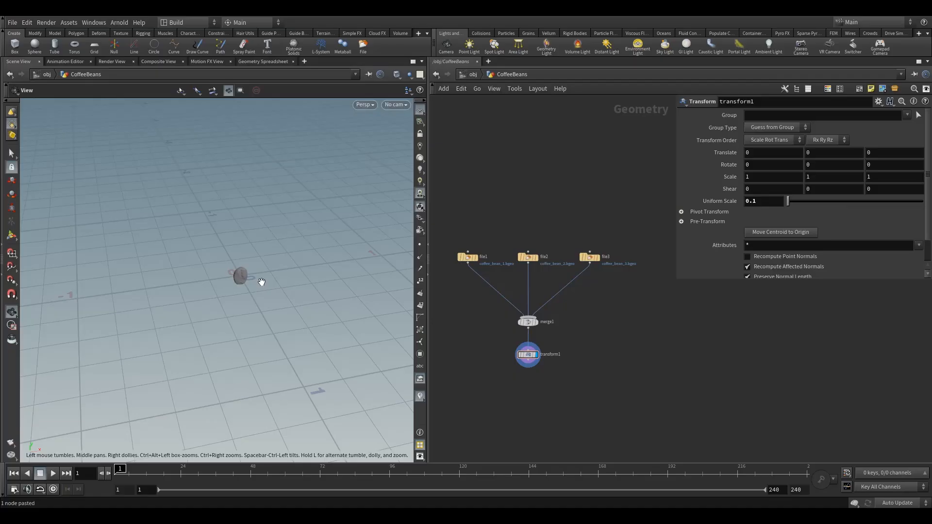
drag(249, 283, 255, 288)
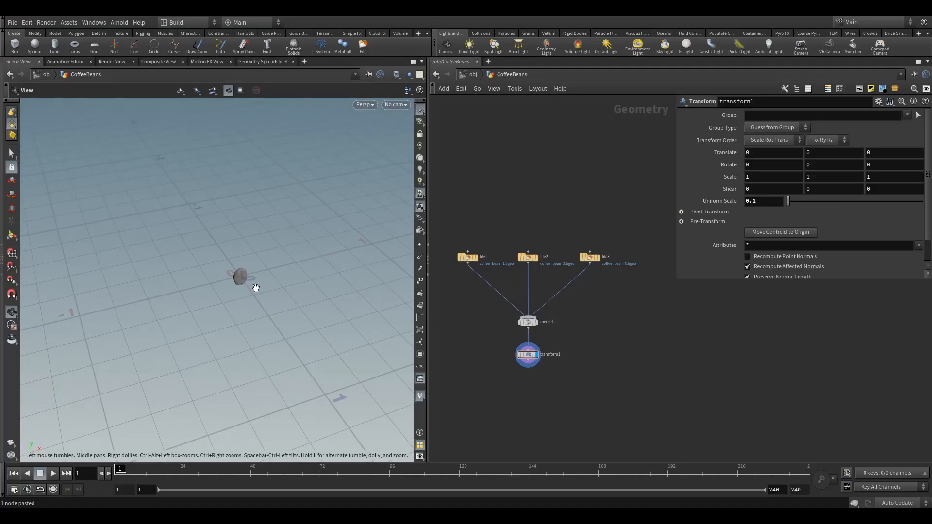
drag(243, 277, 247, 277)
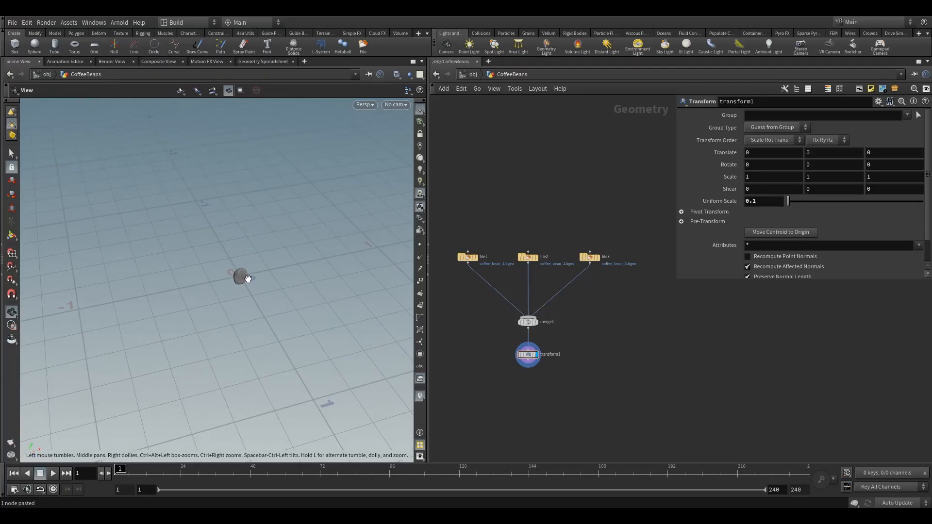
mouse_move(241, 275)
mouse_down()
mouse_move(250, 287)
mouse_move(251, 278)
mouse_up()
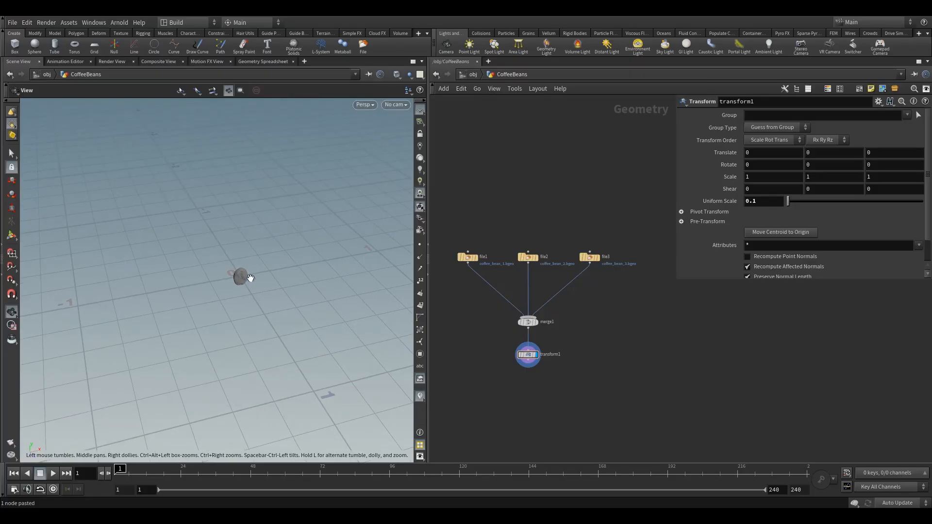